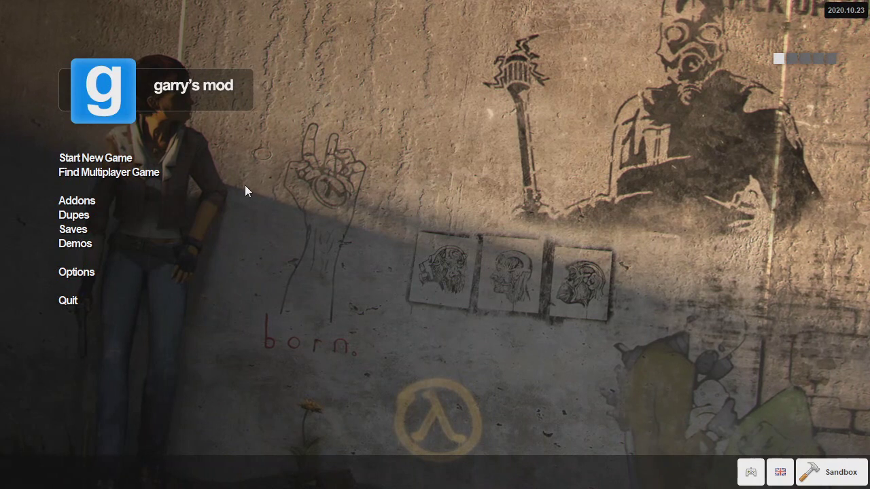
Start a single-player Sandbox game on the gm_flatgrass map.
{"action": "left_click", "coordinate": [120, 160]}
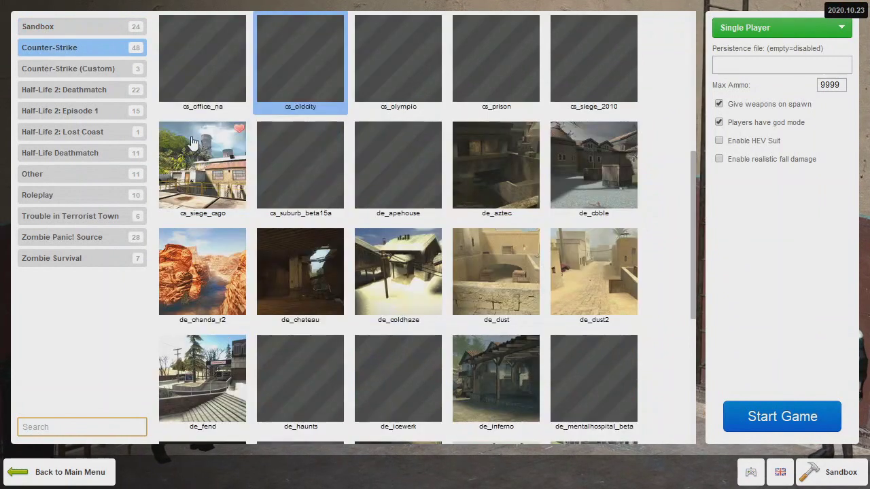
{"action": "left_click", "coordinate": [108, 30]}
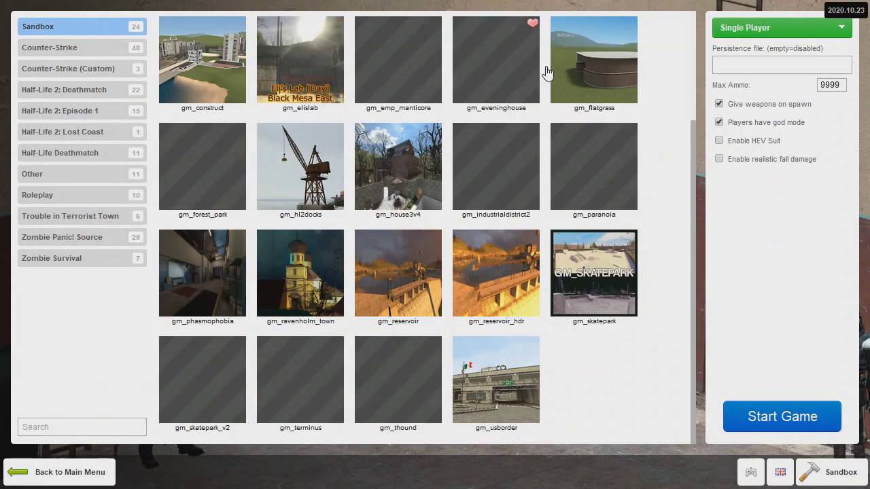
{"action": "left_click", "coordinate": [612, 72]}
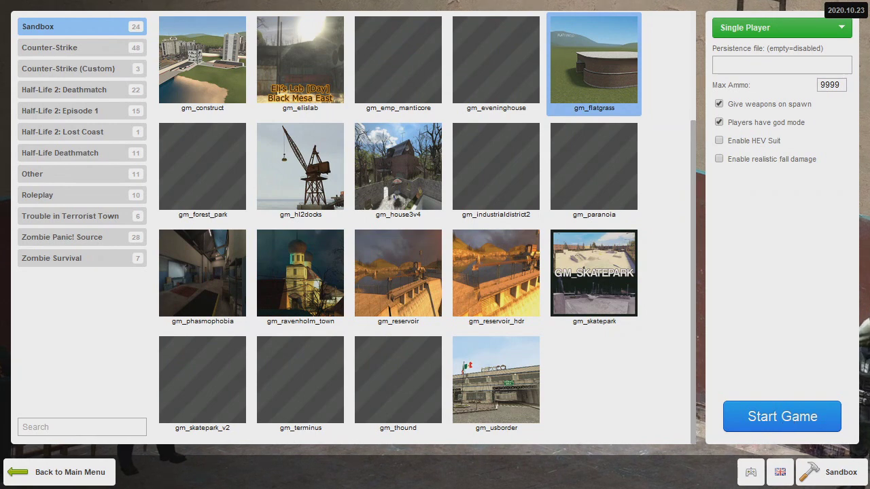
{"action": "left_click", "coordinate": [782, 416]}
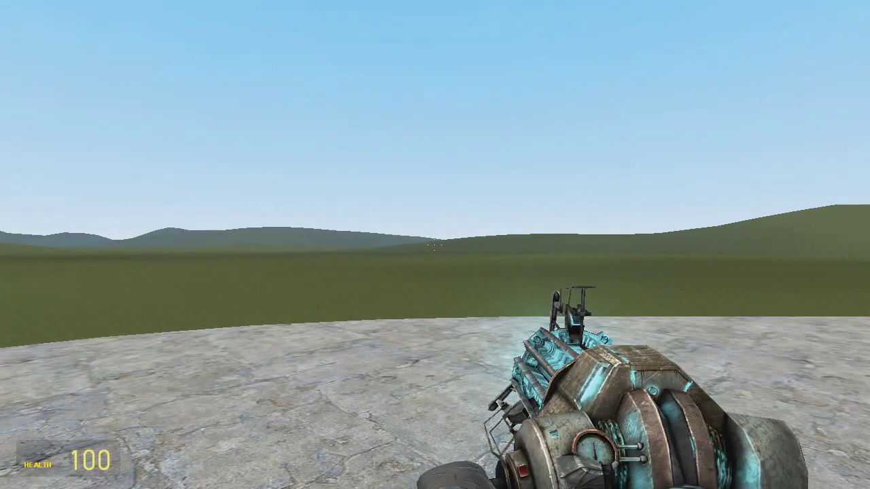
{"action": "mouse_move", "coordinate": [435, 244]}
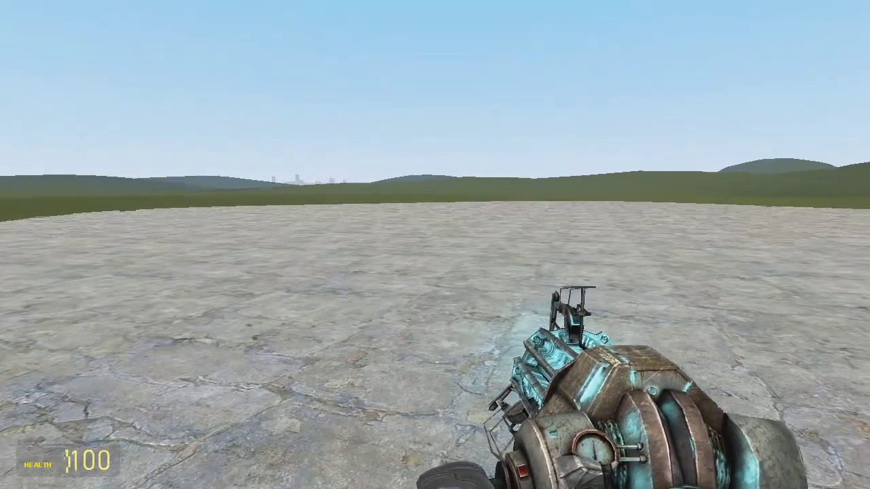
Spawn a blue Sonic ragdoll from the "Sonic the Hedgehog - Hero pack" addon.
{"action": "key", "text": "q"}
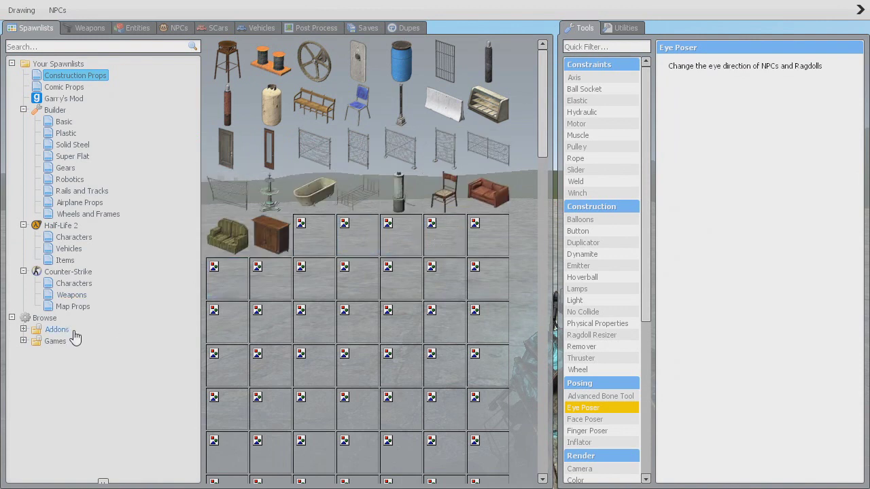
{"action": "left_click", "coordinate": [23, 329]}
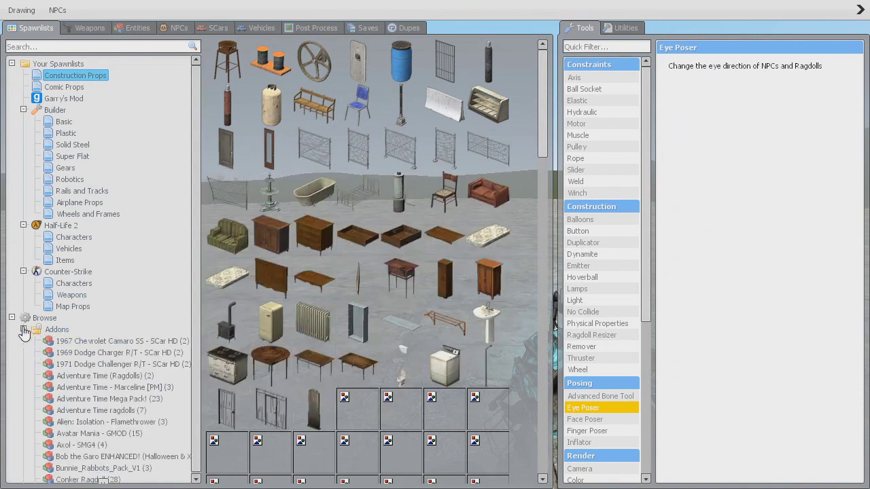
{"action": "scroll", "coordinate": [82, 332], "scroll_direction": "down", "scroll_amount": 18}
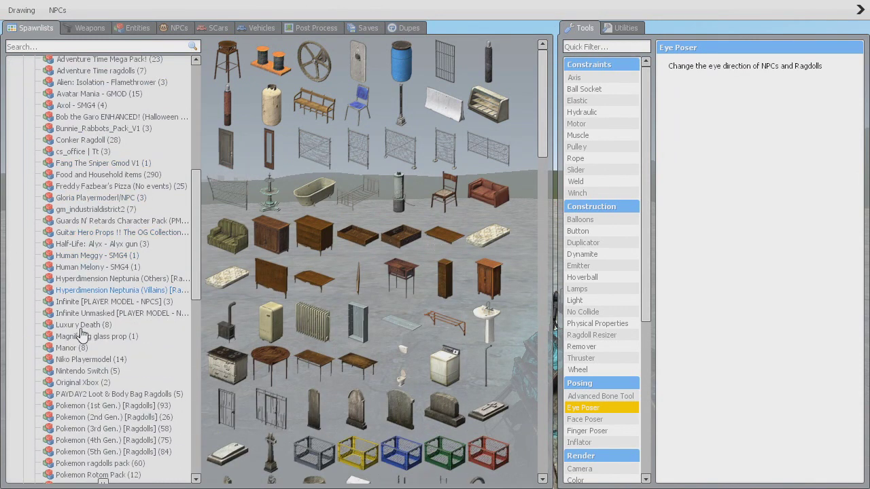
{"action": "scroll", "coordinate": [84, 333], "scroll_direction": "down", "scroll_amount": 6}
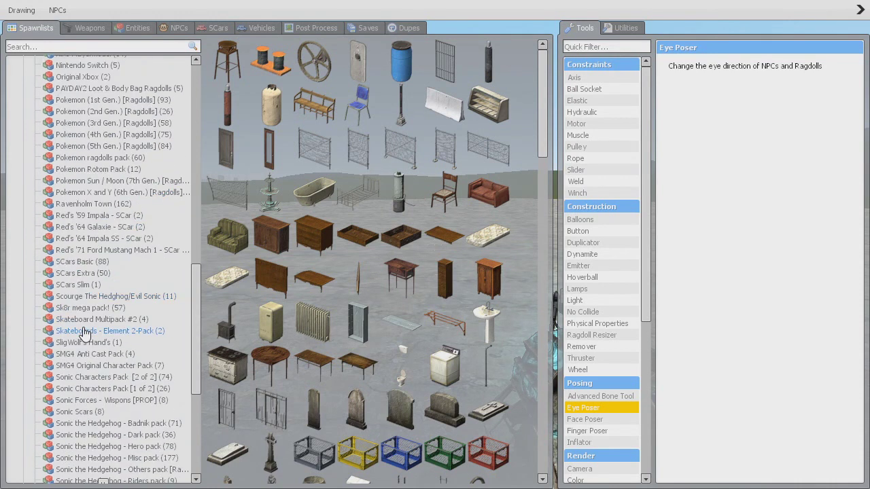
{"action": "left_click", "coordinate": [119, 447]}
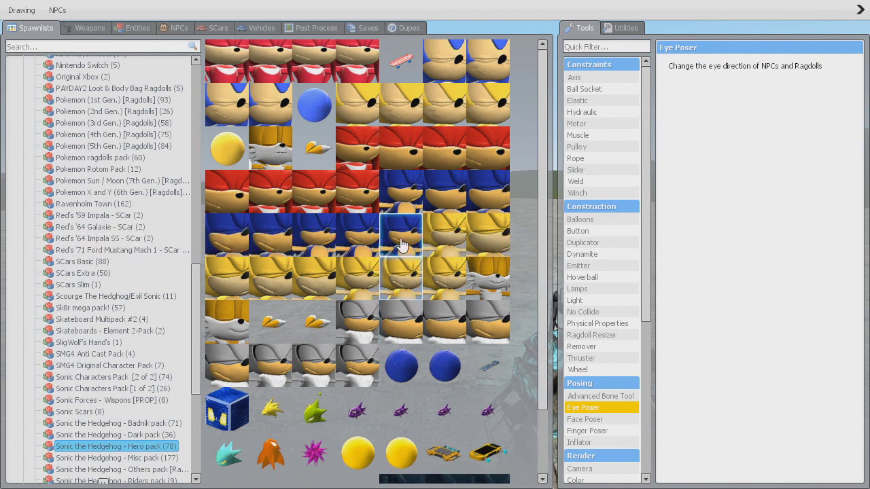
{"action": "left_click", "coordinate": [397, 199]}
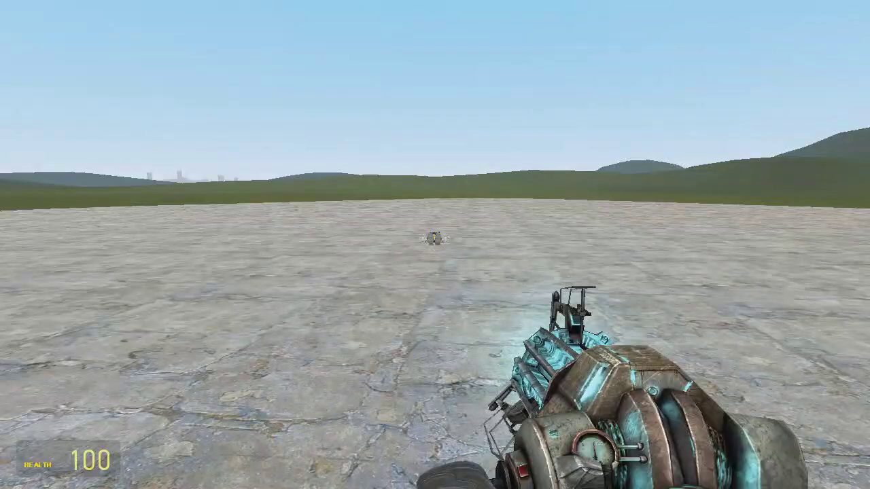
Approach the Sonic ragdoll and stand it upright on its feet with the physics gun, facing the player.
{"action": "key", "text": "w"}
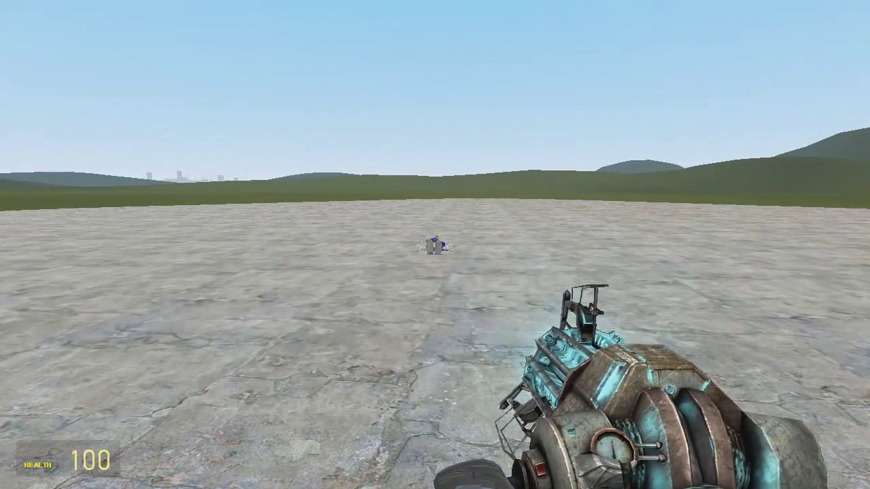
{"action": "key", "text": "w"}
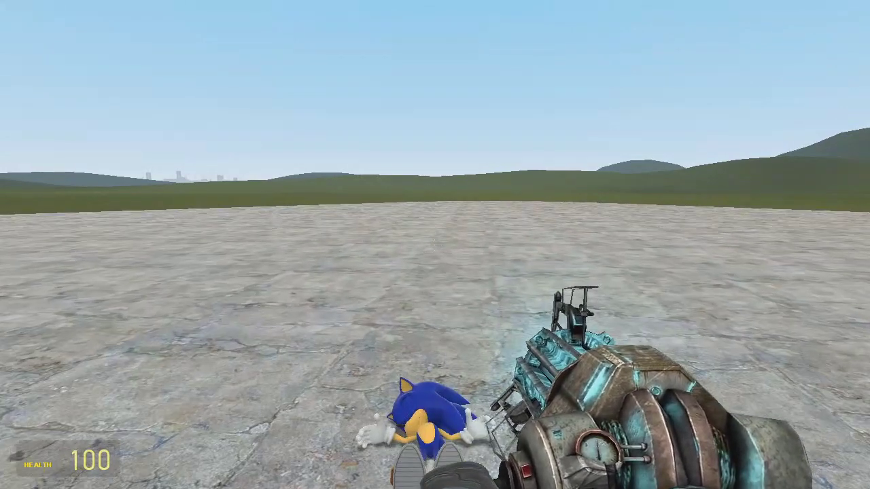
{"action": "key", "text": "ctrl"}
{"action": "key", "text": "w"}
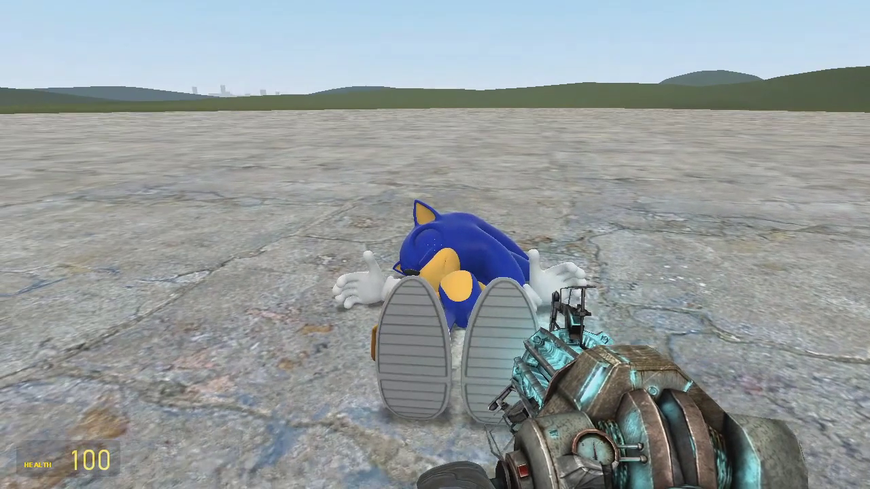
{"action": "left_click_drag", "start_coordinate": [435, 244], "coordinate": [435, 42]}
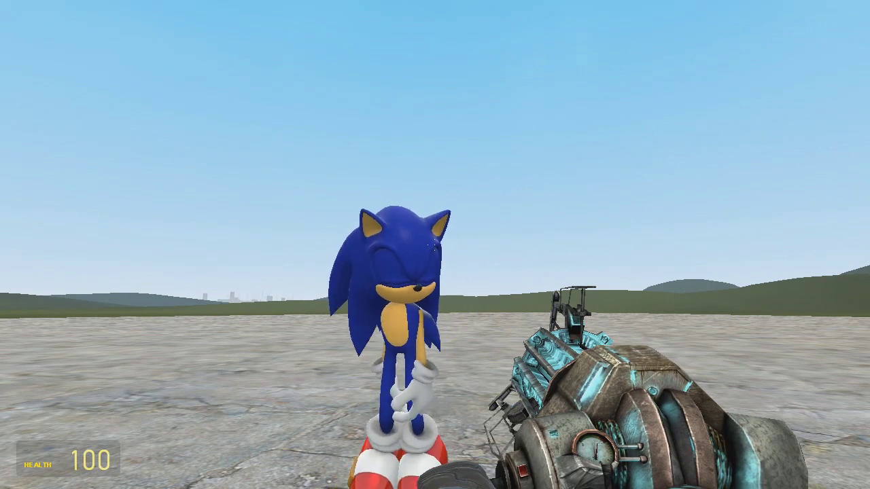
{"action": "left_click_drag", "start_coordinate": [435, 244], "coordinate": [435, 292]}
{"action": "left_click_drag", "start_coordinate": [435, 245], "coordinate": [434, 244]}
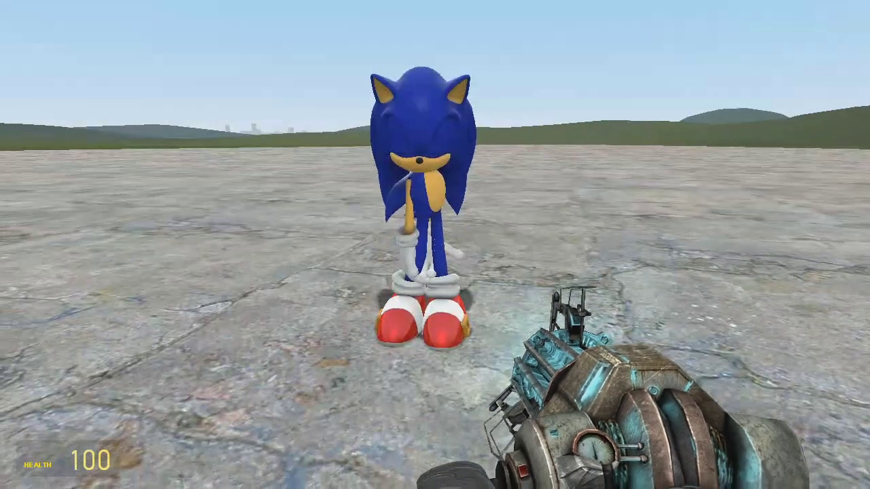
Pose the Sonic ragdoll with its legs apart and both hands held out at its sides using the physics gun.
{"action": "key", "text": "w"}
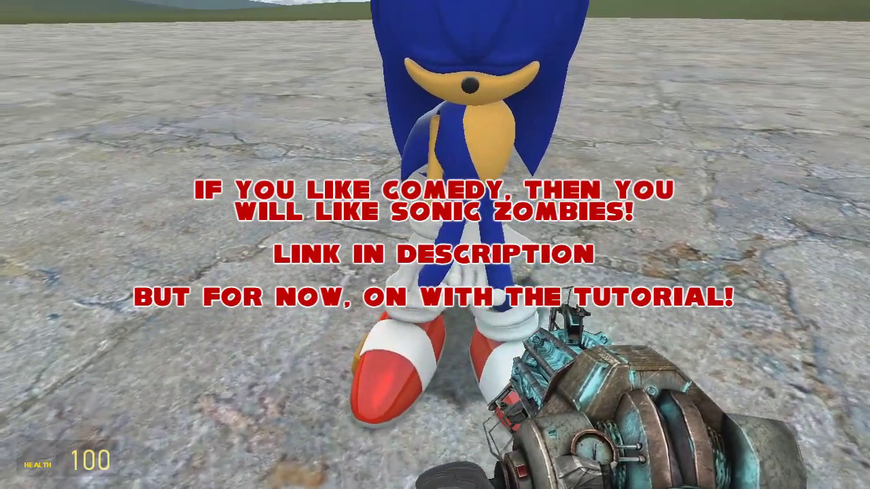
{"action": "key", "text": "a"}
{"action": "key", "text": "w"}
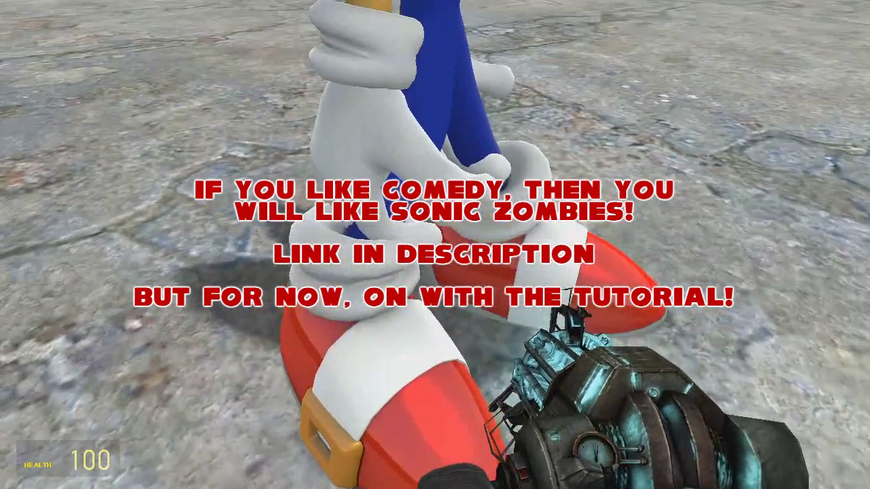
{"action": "left_click_drag", "start_coordinate": [435, 244], "coordinate": [434, 245]}
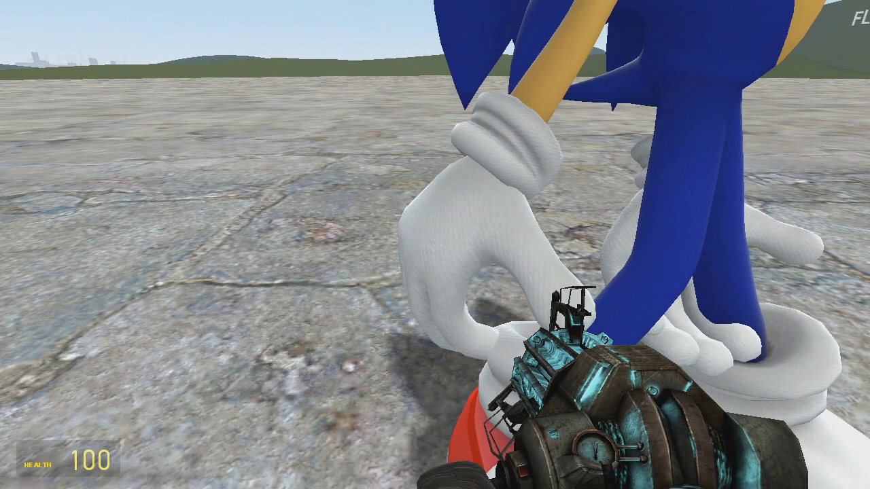
{"action": "key", "text": "d"}
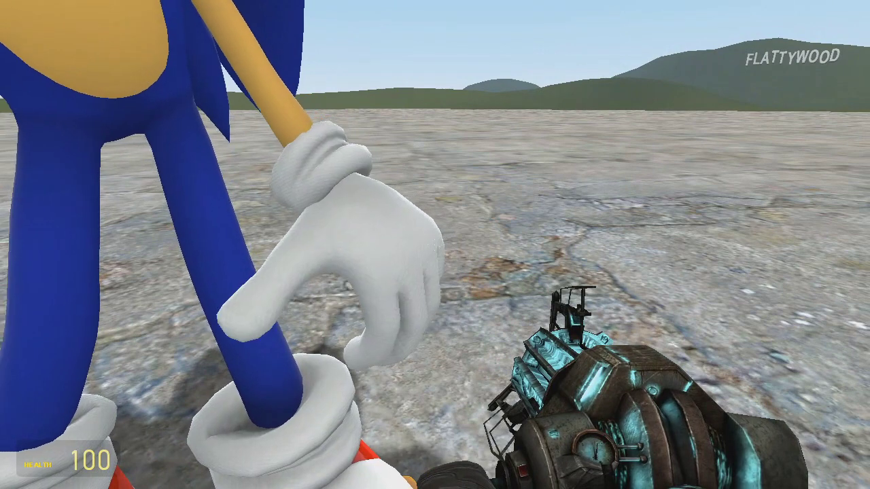
{"action": "left_click_drag", "start_coordinate": [435, 245], "coordinate": [435, 245]}
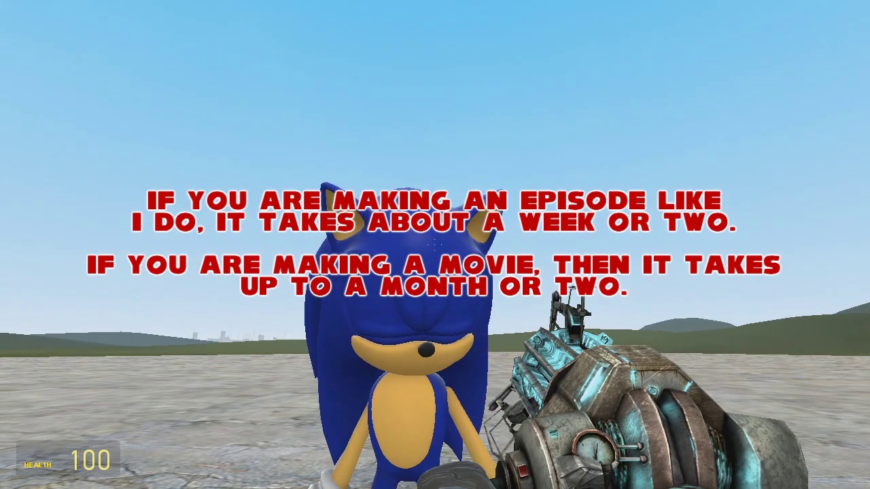
{"action": "key", "text": "d"}
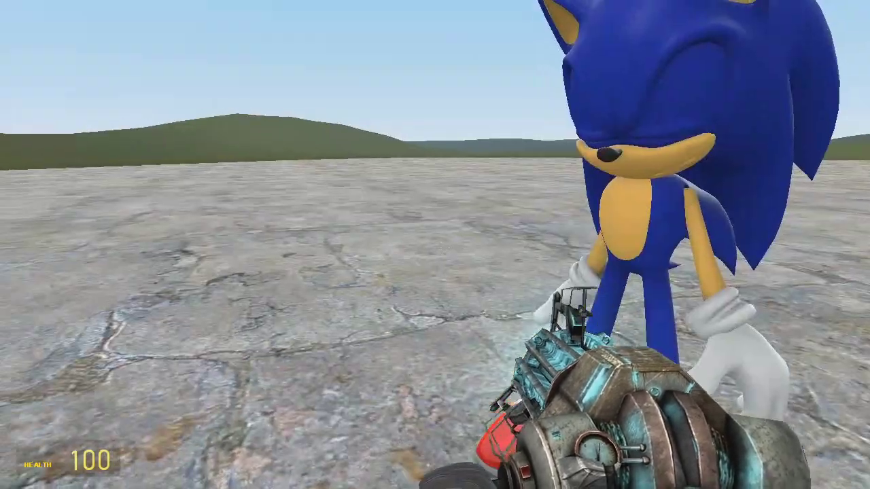
{"action": "key", "text": "s"}
{"action": "key", "text": "w"}
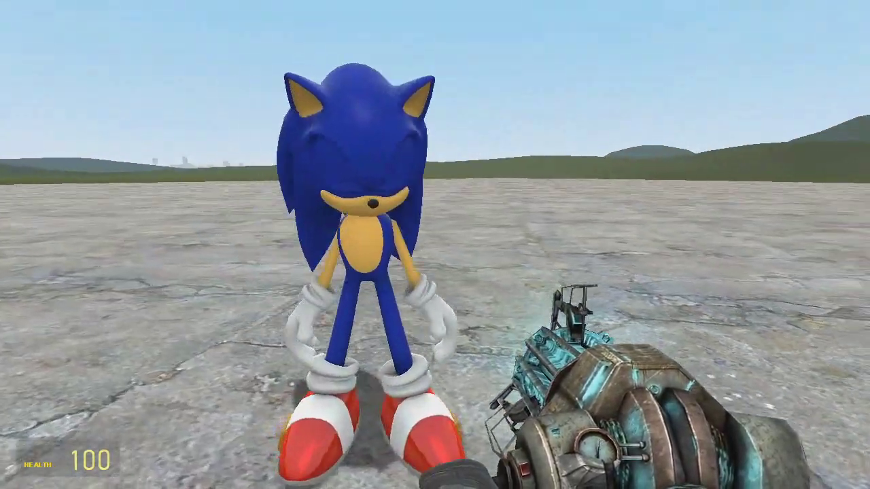
Use Face Poser on the Sonic ragdoll to set Hide Eyelids to 1.00 and increase CBrow Raise.
{"action": "key", "text": "q"}
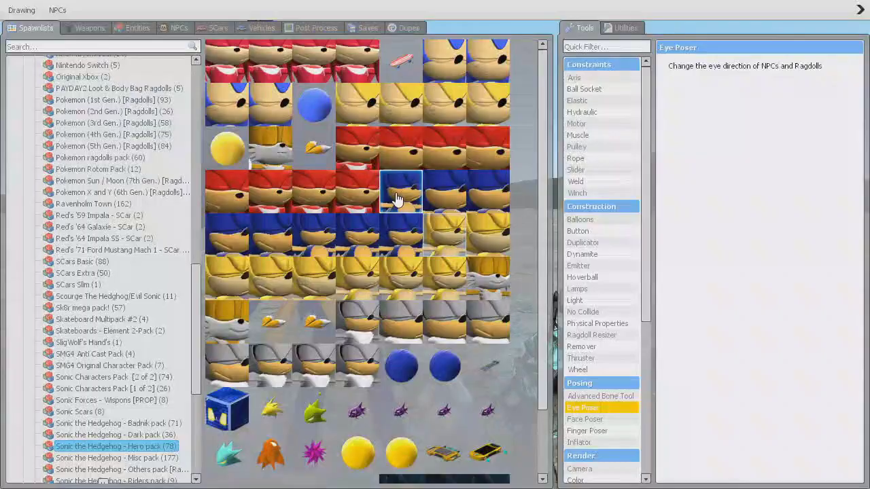
{"action": "left_click", "coordinate": [585, 419]}
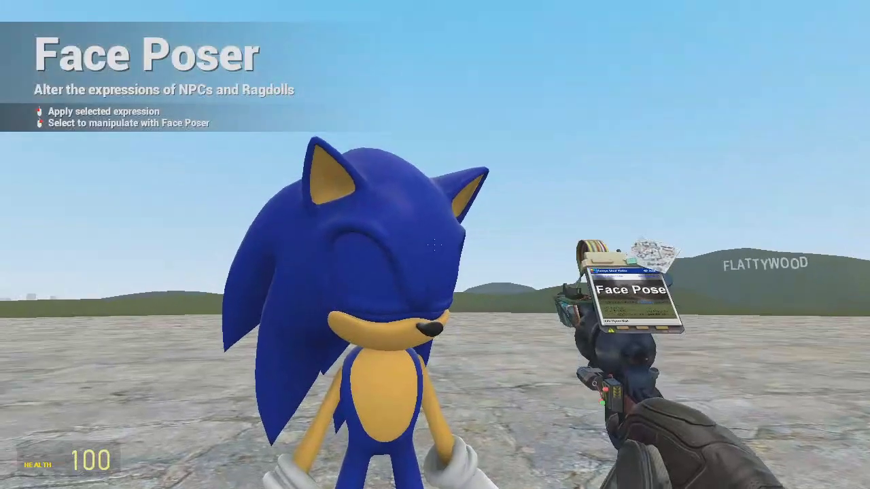
{"action": "left_click", "coordinate": [442, 238]}
{"action": "right_click", "coordinate": [435, 245]}
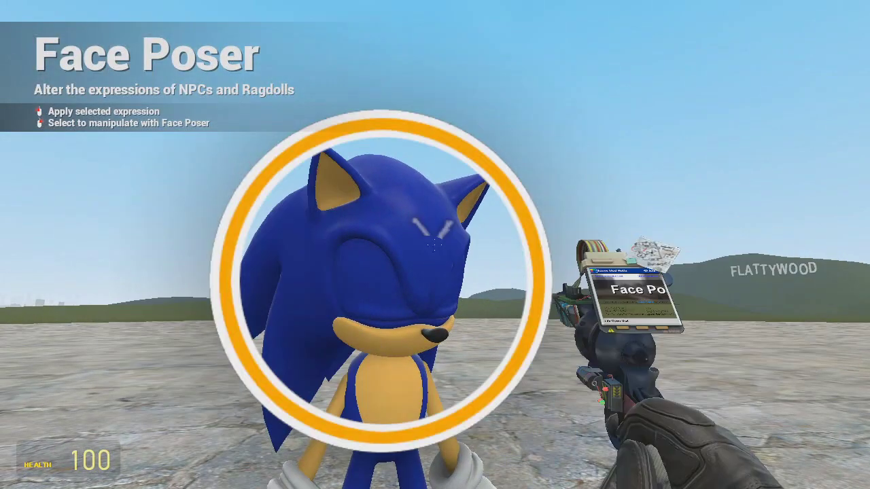
{"action": "key", "text": "c"}
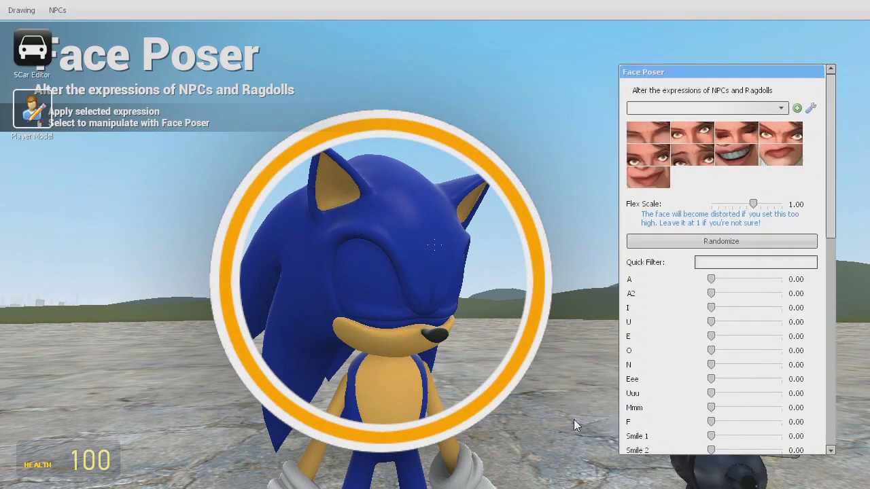
{"action": "scroll", "coordinate": [768, 371], "scroll_direction": "down", "scroll_amount": 3}
{"action": "scroll", "coordinate": [767, 372], "scroll_direction": "down", "scroll_amount": 8}
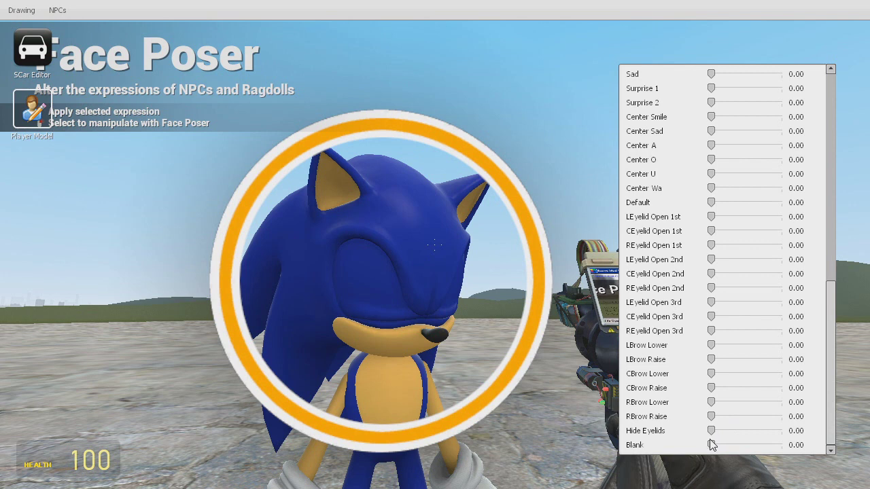
{"action": "left_click_drag", "start_coordinate": [710, 432], "coordinate": [805, 421]}
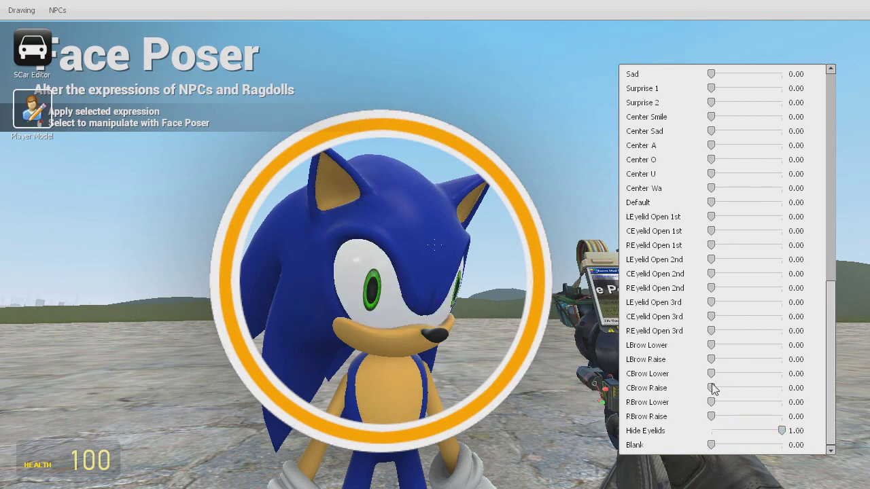
{"action": "left_click_drag", "start_coordinate": [711, 389], "coordinate": [777, 395]}
{"action": "key", "text": "c"}
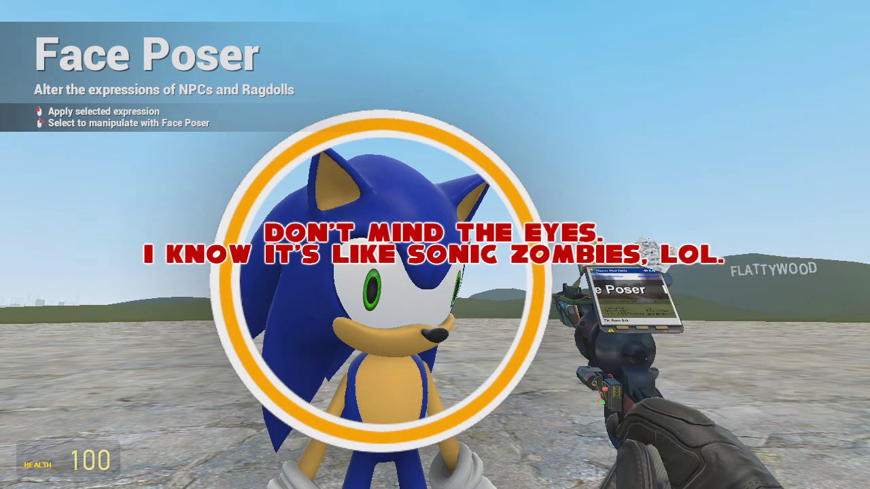
Use Eye Poser to aim the Sonic ragdoll's eyes straight ahead toward the player.
{"action": "key", "text": "d"}
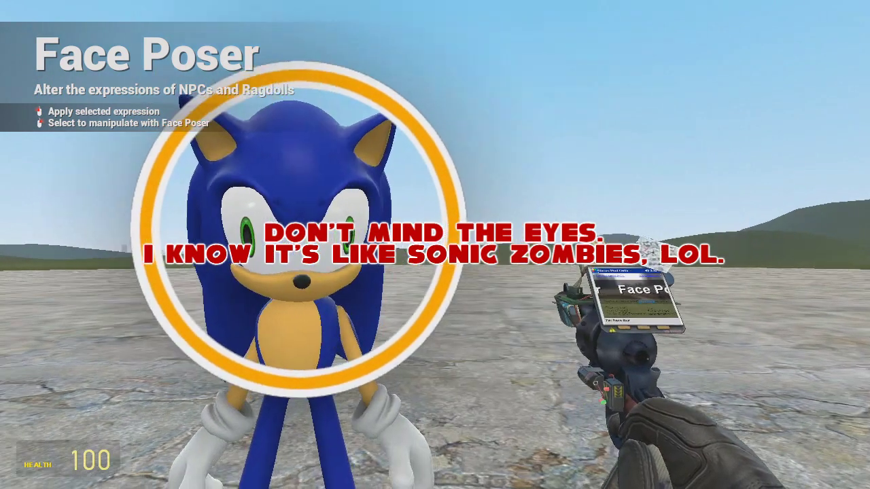
{"action": "key", "text": "q"}
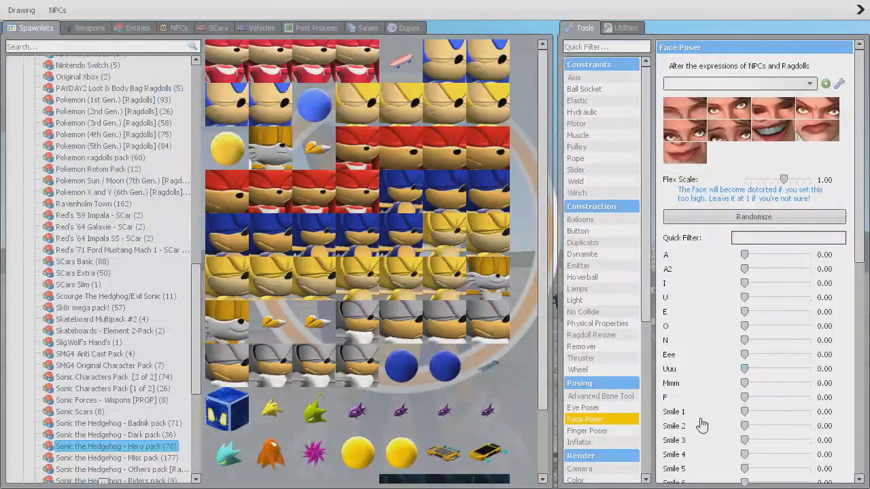
{"action": "left_click", "coordinate": [583, 409]}
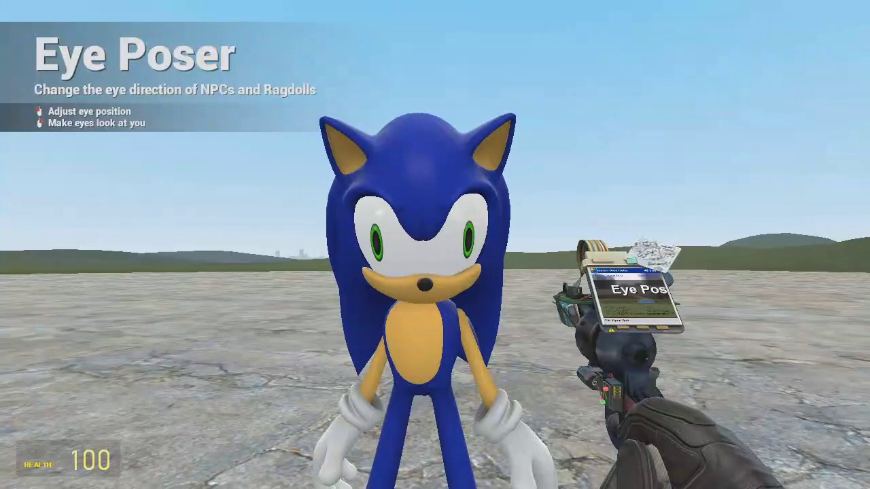
{"action": "left_click", "coordinate": [435, 245]}
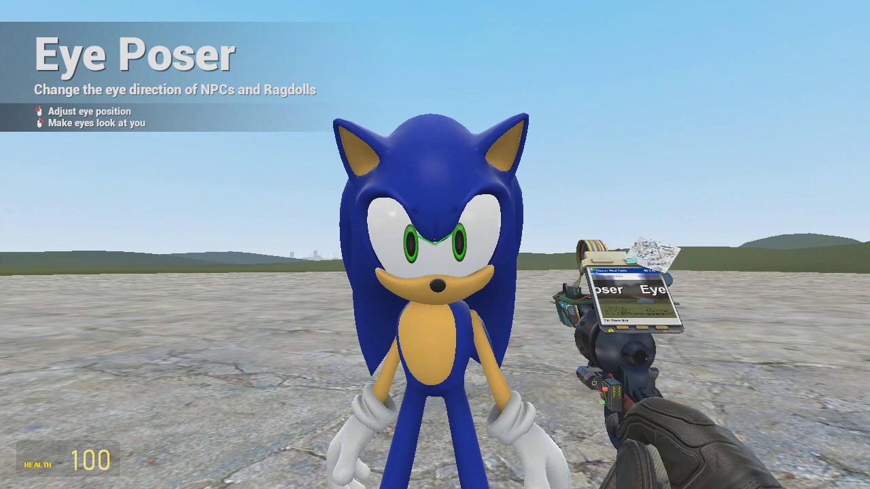
{"action": "left_click", "coordinate": [434, 245]}
{"action": "key", "text": "a"}
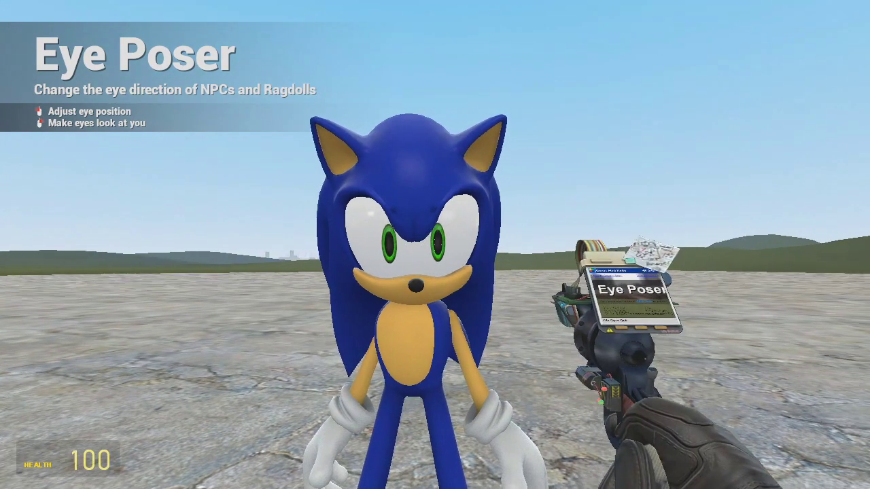
Pick up the Tails ragdoll with the physics gun and stand it upright beside the Sonic ragdoll.
{"action": "key", "text": "s"}
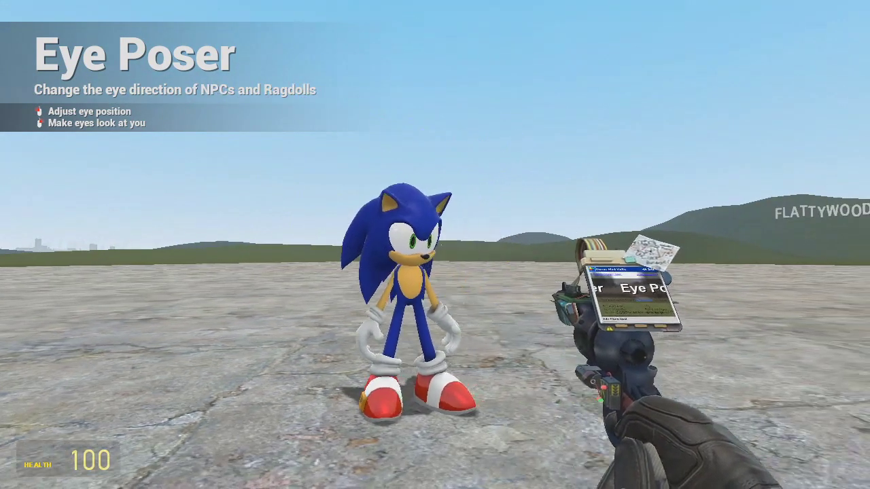
{"action": "key", "text": "d"}
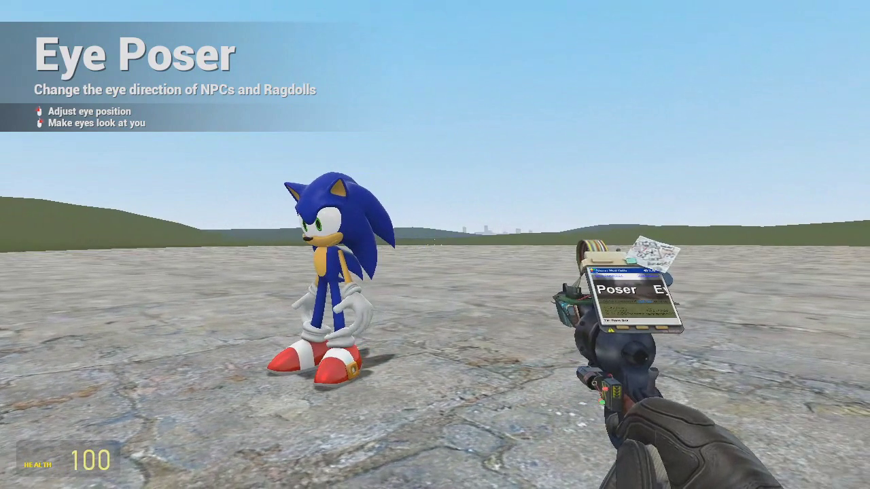
{"action": "key", "text": "a"}
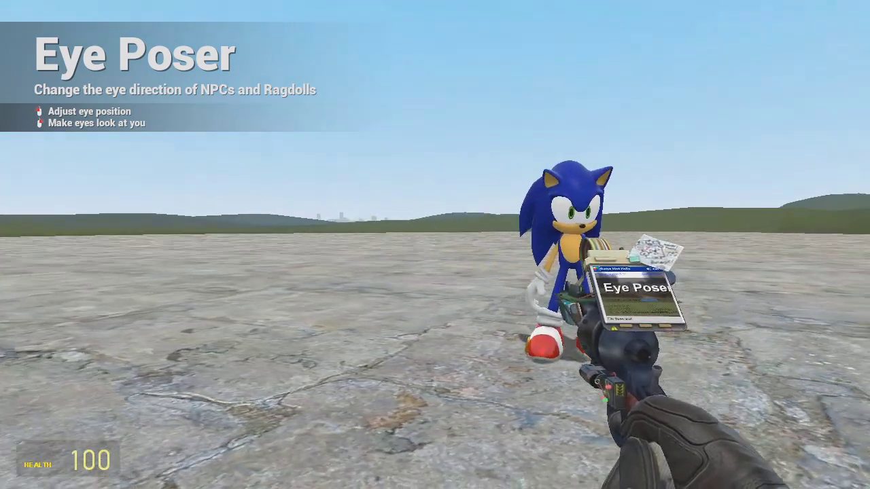
{"action": "key", "text": "w"}
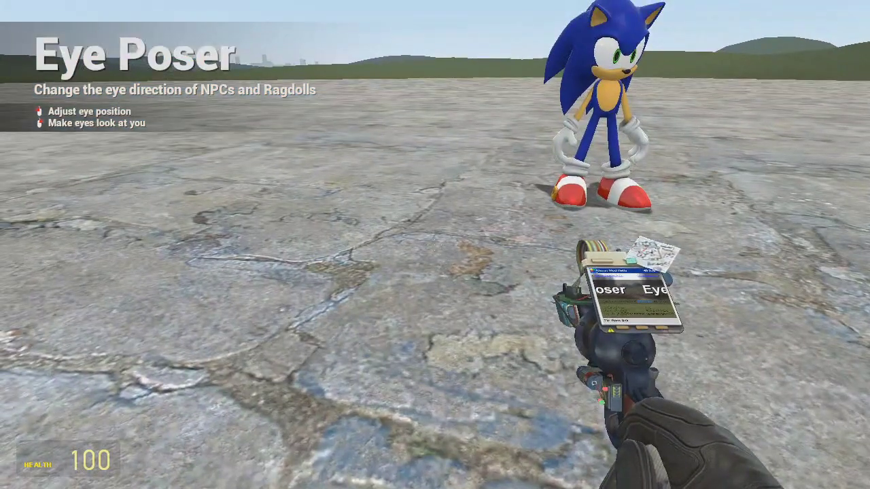
{"action": "key", "text": "1"}
{"action": "scroll", "coordinate": [435, 245], "scroll_direction": "down", "scroll_amount": 2}
{"action": "left_click", "coordinate": [435, 244]}
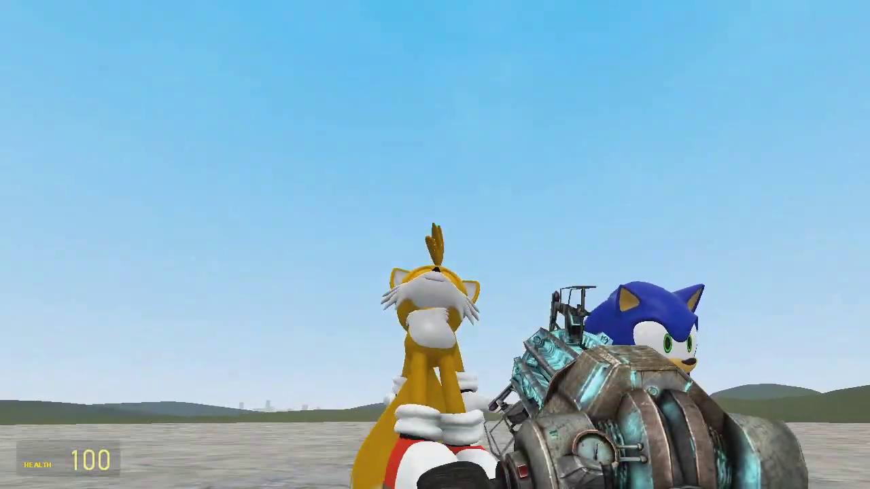
{"action": "key", "text": "a"}
{"action": "key", "text": "s"}
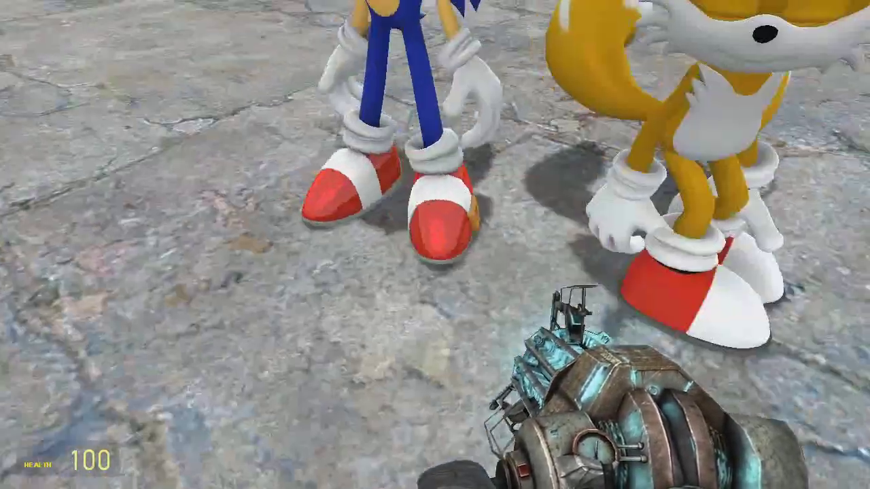
Pose the Tails ragdoll's arms at its sides and set its feet apart on the ground using the physics gun.
{"action": "key", "text": "w"}
{"action": "key", "text": "s"}
{"action": "key", "text": "w"}
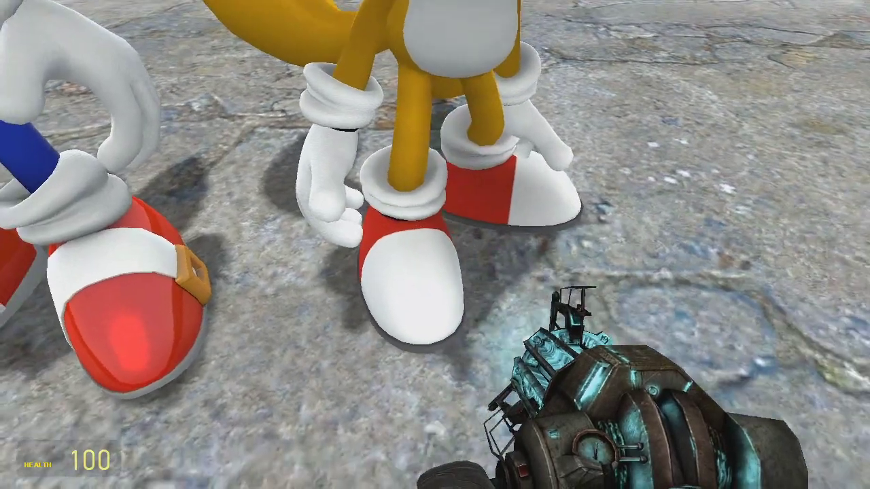
{"action": "key", "text": "w"}
{"action": "key", "text": "w"}
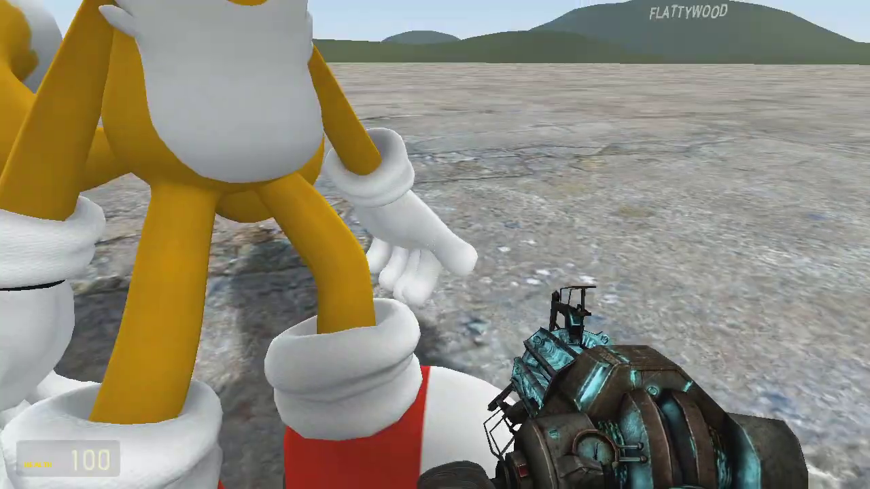
{"action": "key", "text": "d"}
{"action": "key", "text": "a"}
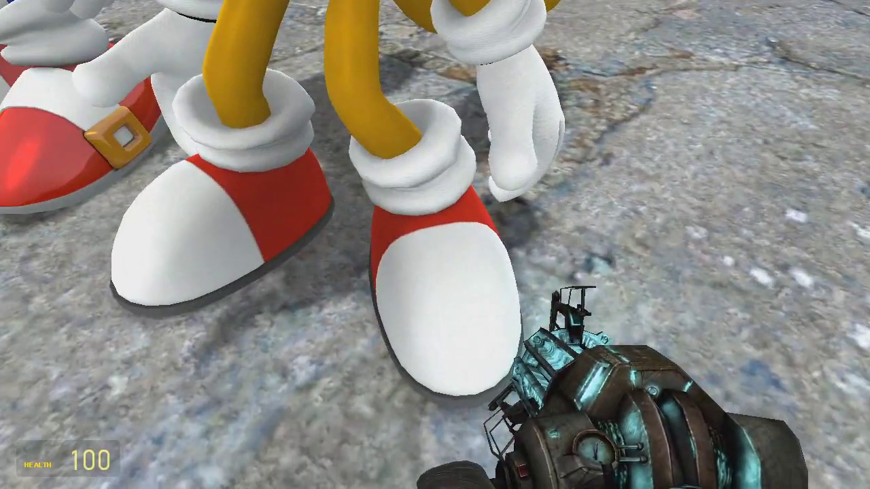
Straighten the Tails ragdoll's legs and turn one foot outward with the physics gun.
{"action": "key", "text": "s"}
{"action": "key", "text": "a"}
{"action": "key", "text": "w"}
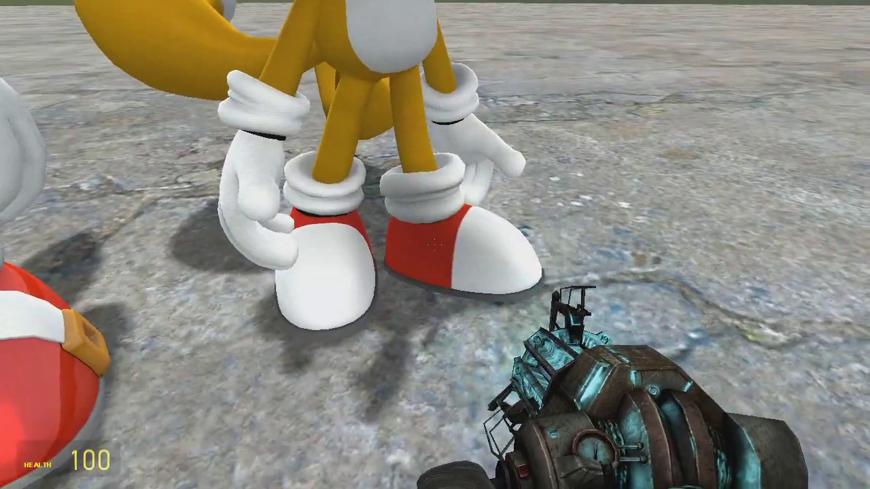
{"action": "key", "text": "d"}
{"action": "key", "text": "w"}
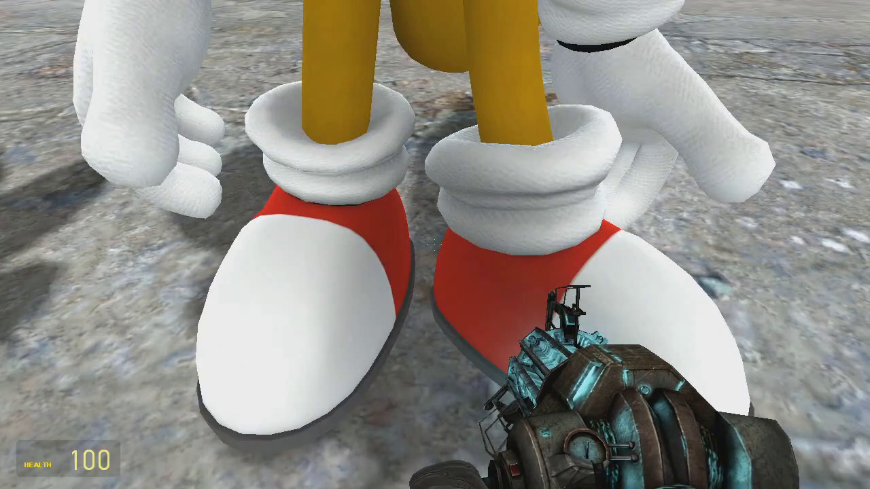
Use Face Poser on the Tails ragdoll to set Hide Eyelids, LEyelid Lower Open and REyelid Lower Open to 1.00.
{"action": "key", "text": "s"}
{"action": "key", "text": "q"}
{"action": "key", "text": "q"}
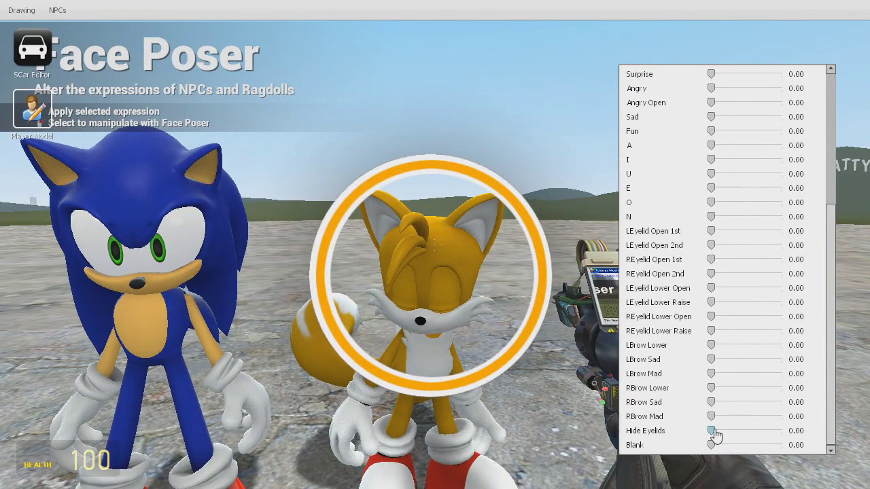
{"action": "left_click_drag", "start_coordinate": [716, 431], "coordinate": [799, 435]}
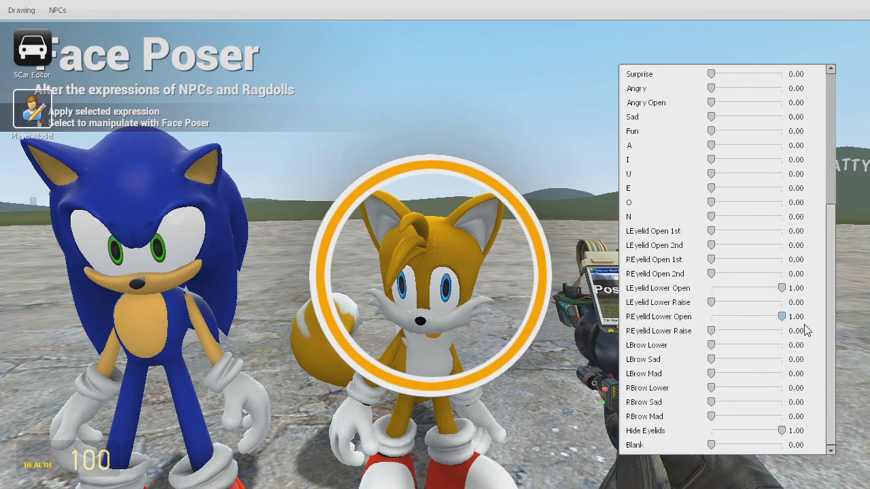
Use Eye Poser to aim the Tails ragdoll's eyes straight ahead toward the player.
{"action": "key", "text": "q"}
{"action": "left_click", "coordinate": [605, 407]}
{"action": "key", "text": "w"}
{"action": "left_click", "coordinate": [435, 245]}
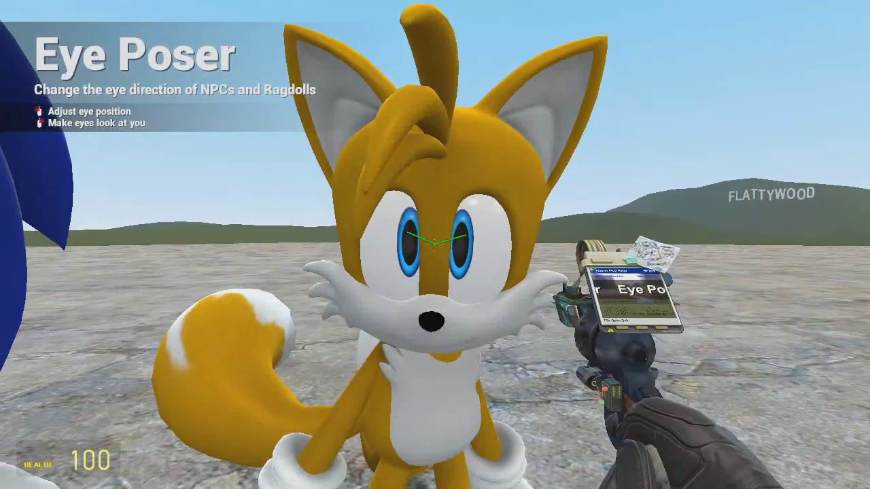
{"action": "left_click", "coordinate": [435, 244]}
Equip the handheld camera and frame Sonic and Tails side by side at full height from the front.
{"action": "key", "text": "s"}
{"action": "key", "text": "d"}
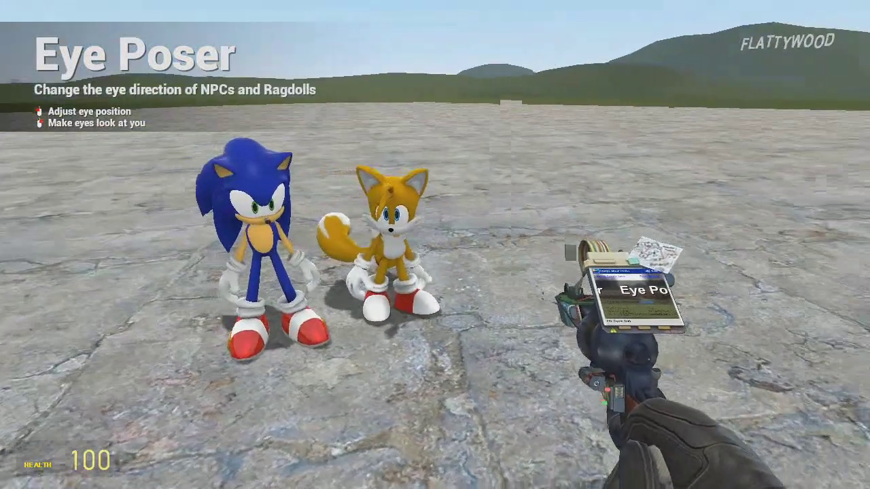
{"action": "key", "text": "w"}
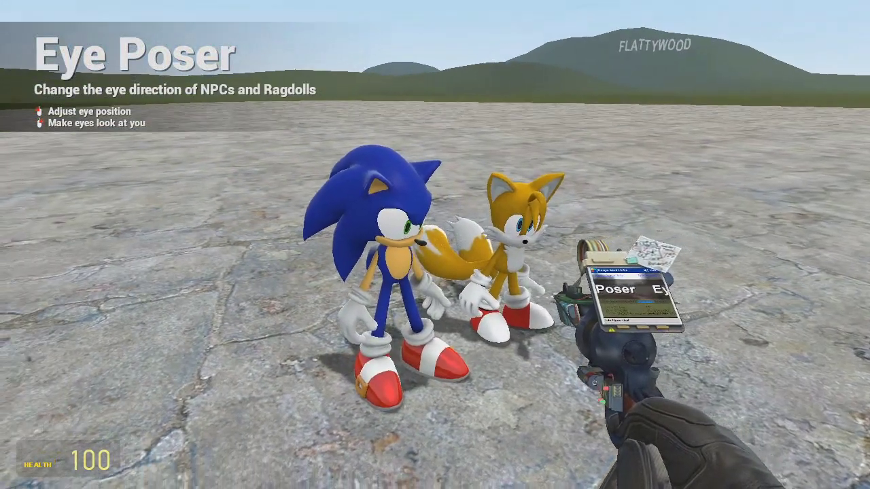
{"action": "scroll", "coordinate": [435, 245], "scroll_direction": "up", "scroll_amount": 1}
{"action": "left_click", "coordinate": [435, 245]}
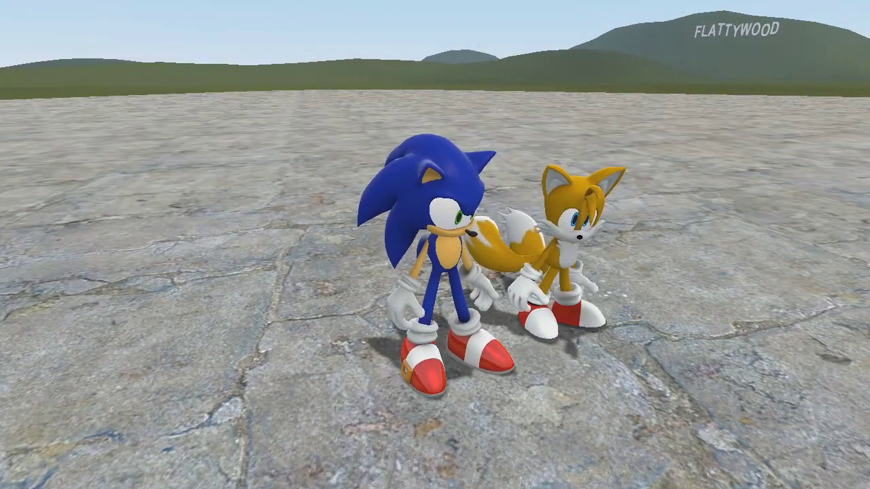
{"action": "key", "text": "d"}
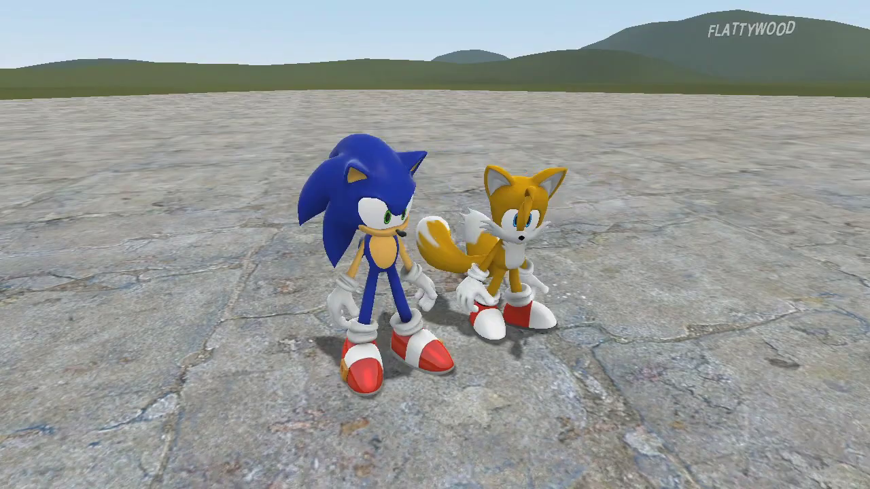
{"action": "key", "text": "w"}
{"action": "key", "text": "w"}
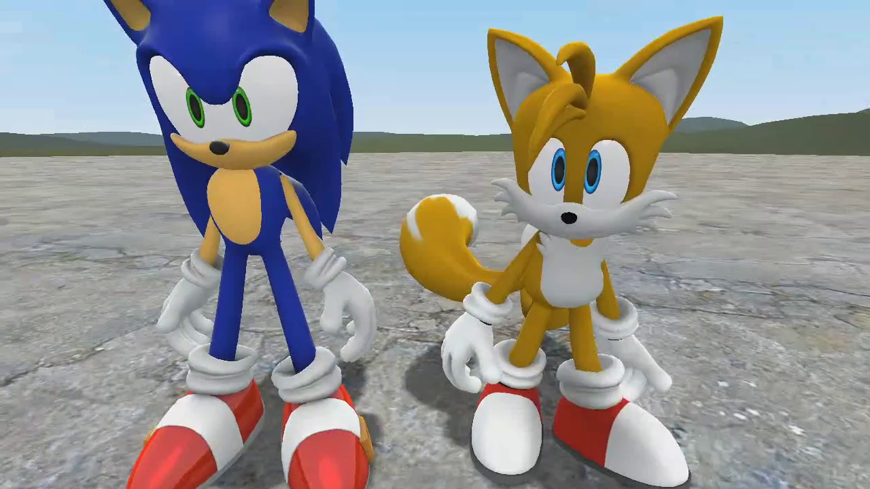
{"action": "key", "text": "s"}
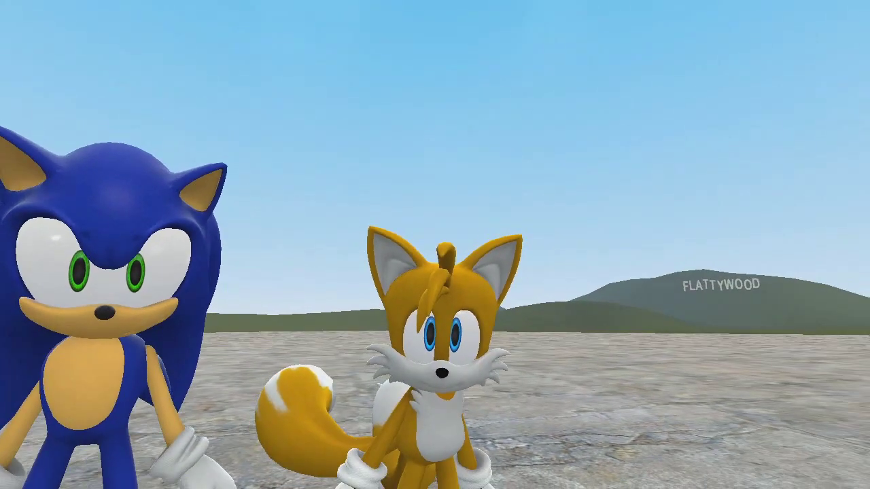
{"action": "key", "text": "s"}
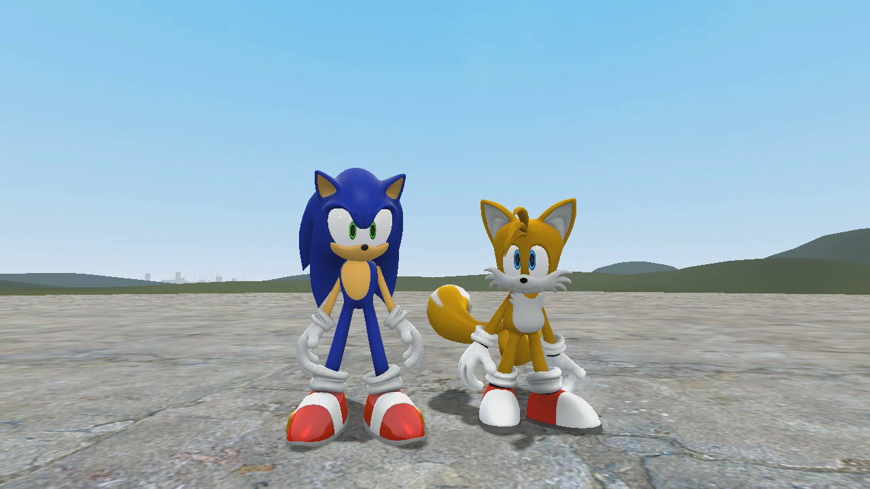
Place a camera with the Camera tool facing Sonic and Tails, and switch the view to it.
{"action": "key", "text": "q"}
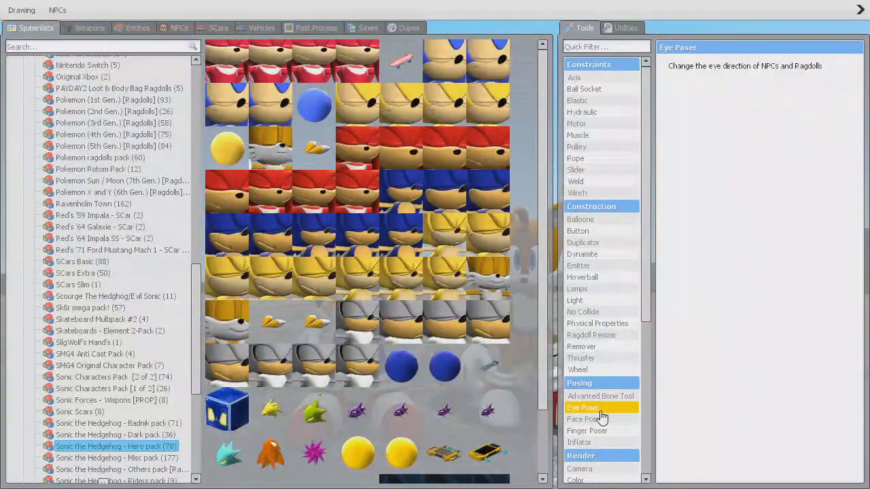
{"action": "left_click", "coordinate": [579, 469]}
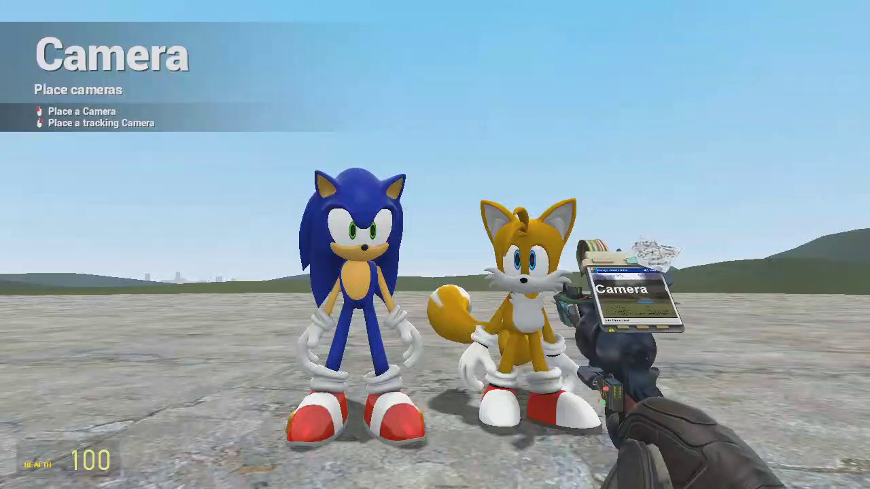
{"action": "left_click", "coordinate": [435, 245]}
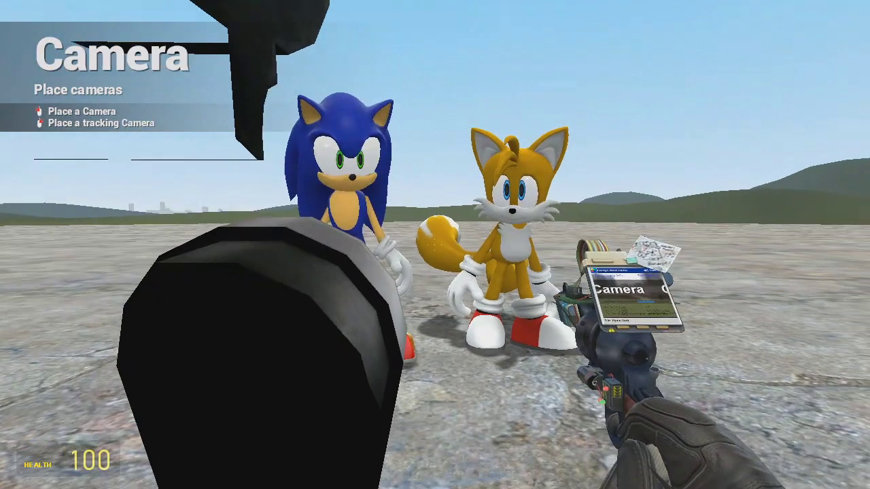
{"action": "key", "text": "s"}
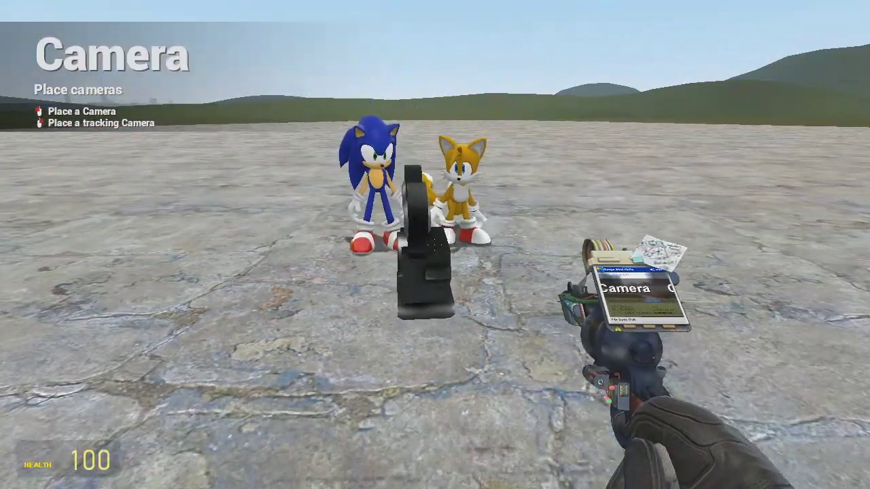
{"action": "key", "text": "KP_0"}
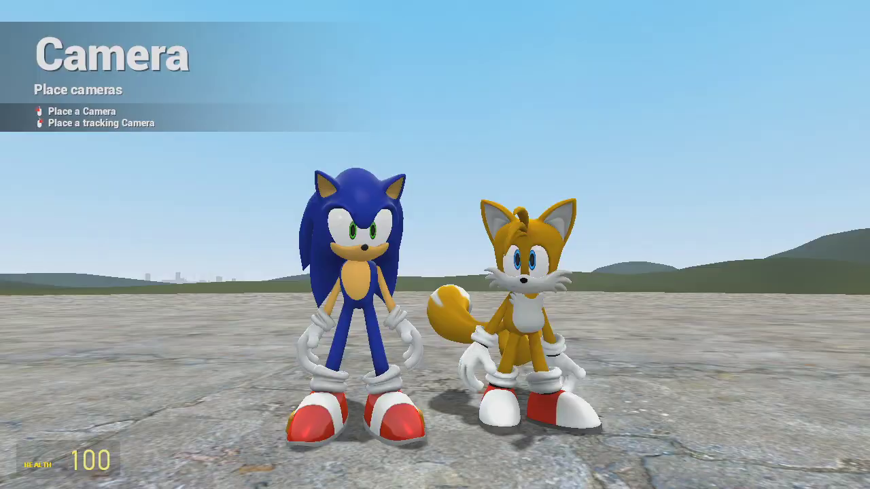
Save the gm_flatgrass scene as a new game save and leave the spawn menu.
{"action": "key", "text": "q"}
{"action": "left_click", "coordinate": [364, 30]}
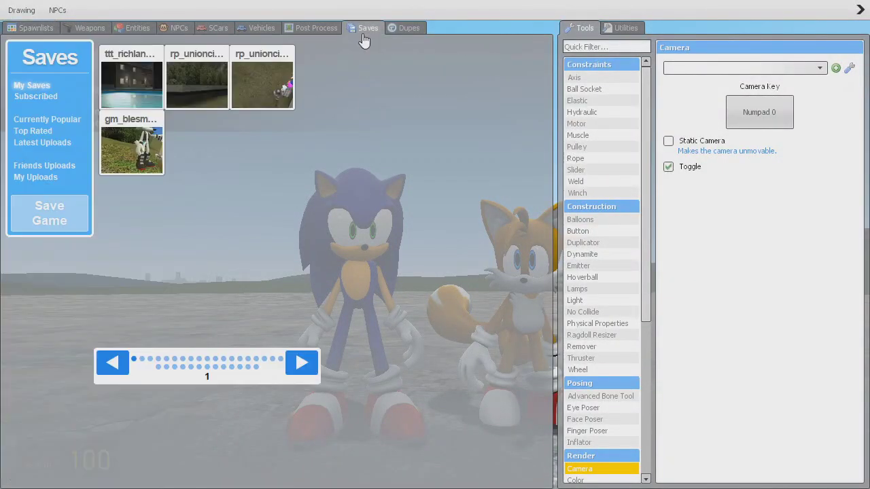
{"action": "left_click", "coordinate": [72, 212]}
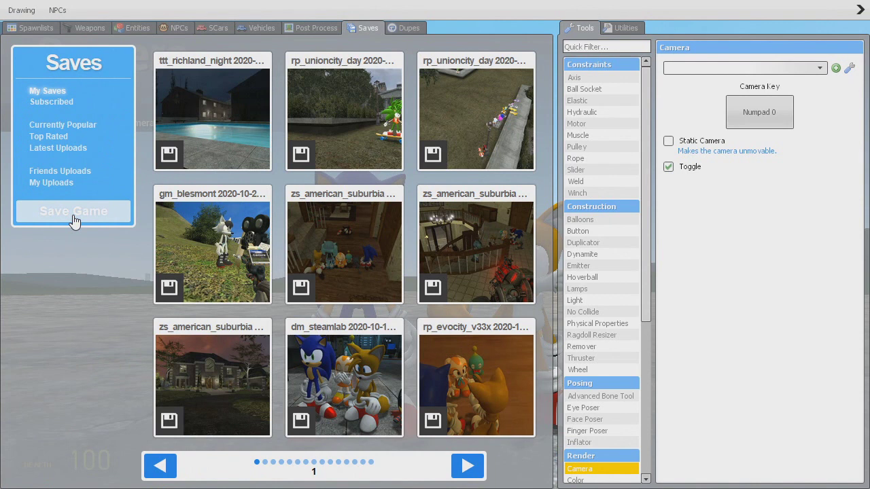
{"action": "left_click", "coordinate": [72, 217]}
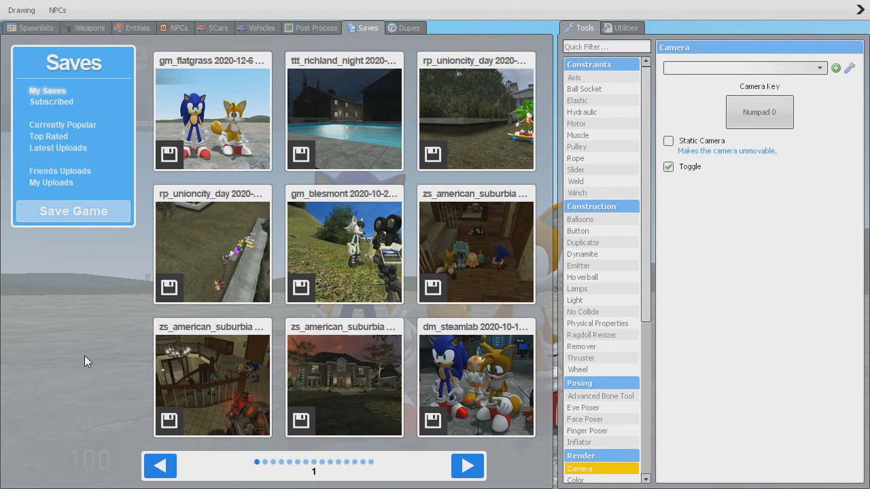
{"action": "key", "text": "Escape"}
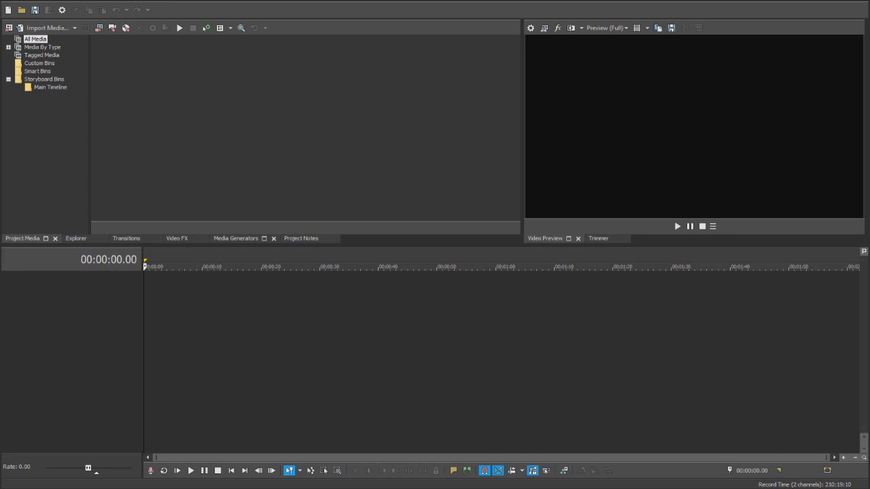
Switch to VEGAS Pro, place the screenshots gm_flatgrass0010 to gm_flatgrass0014 at the timeline's start, and open the render options.
{"action": "left_click_drag", "start_coordinate": [150, 327], "coordinate": [146, 327]}
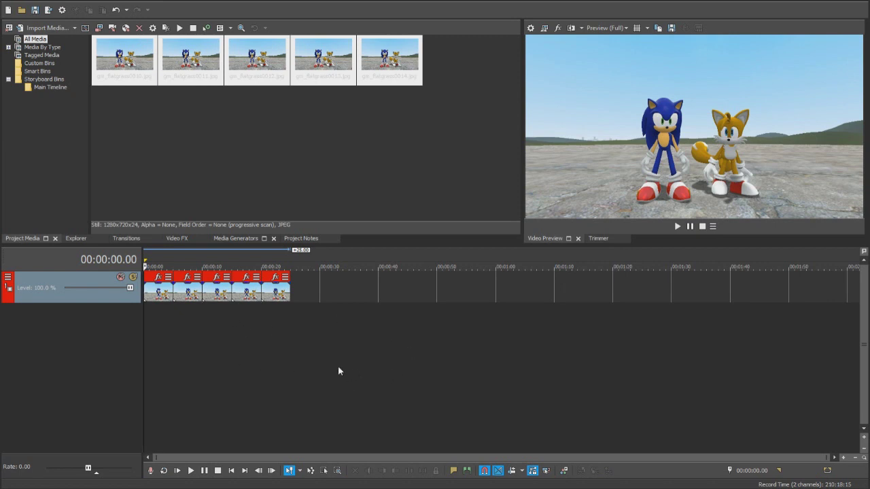
{"action": "scroll", "coordinate": [183, 358], "scroll_direction": "up", "scroll_amount": 3}
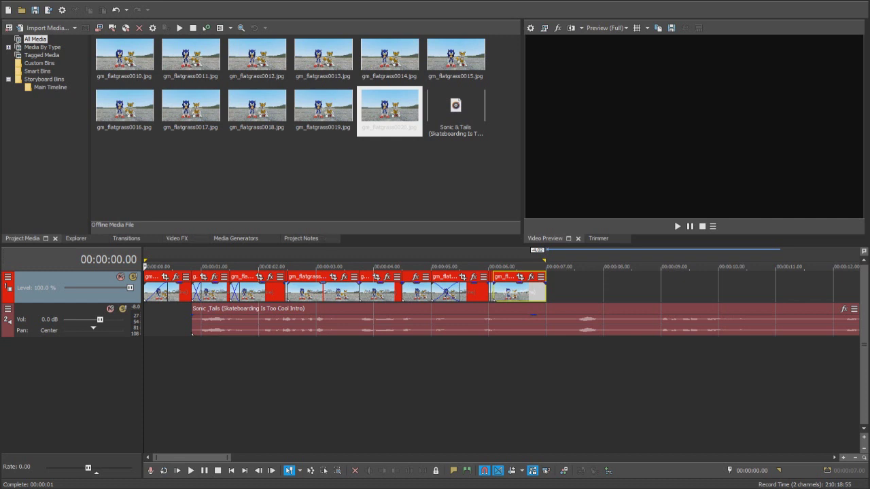
{"action": "left_click", "coordinate": [49, 10]}
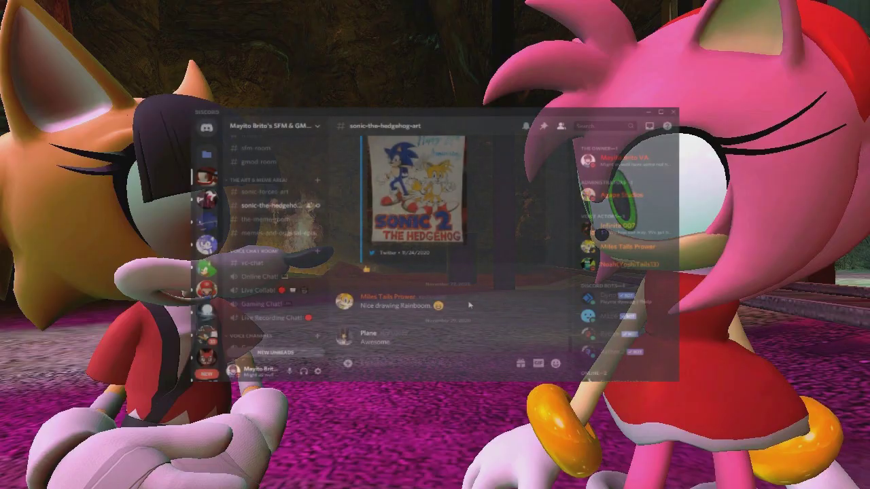
Switch to Discord and browse back through the older artwork posts in the sonic-the-hedgehog-art channel.
{"action": "scroll", "coordinate": [469, 305], "scroll_direction": "up", "scroll_amount": 5}
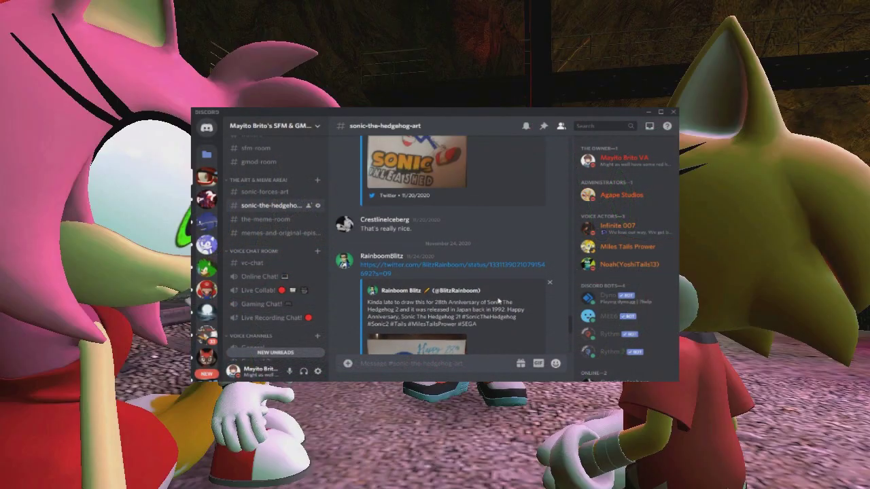
{"action": "scroll", "coordinate": [499, 299], "scroll_direction": "up", "scroll_amount": 4}
{"action": "scroll", "coordinate": [482, 290], "scroll_direction": "up", "scroll_amount": 1}
{"action": "scroll", "coordinate": [481, 290], "scroll_direction": "up", "scroll_amount": 8}
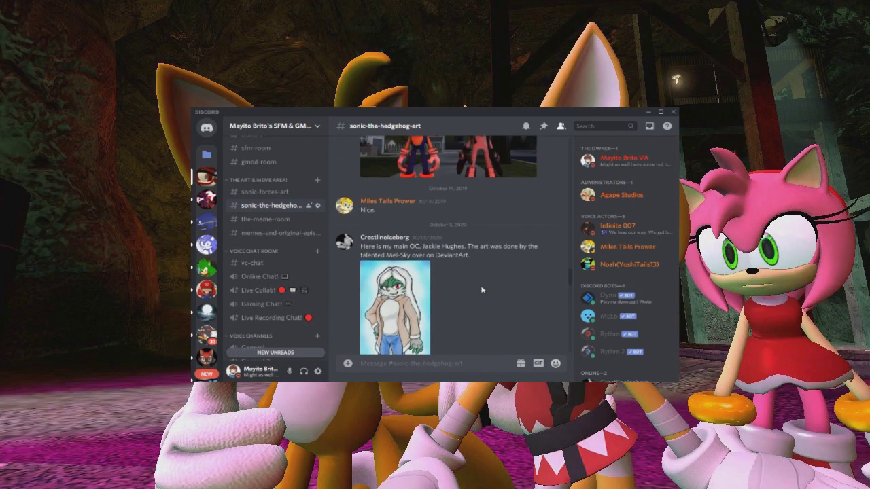
Look through the sonic-the-hedgehog-art posts back to December 2018, and return to the newest messages.
{"action": "scroll", "coordinate": [479, 299], "scroll_direction": "up", "scroll_amount": 5}
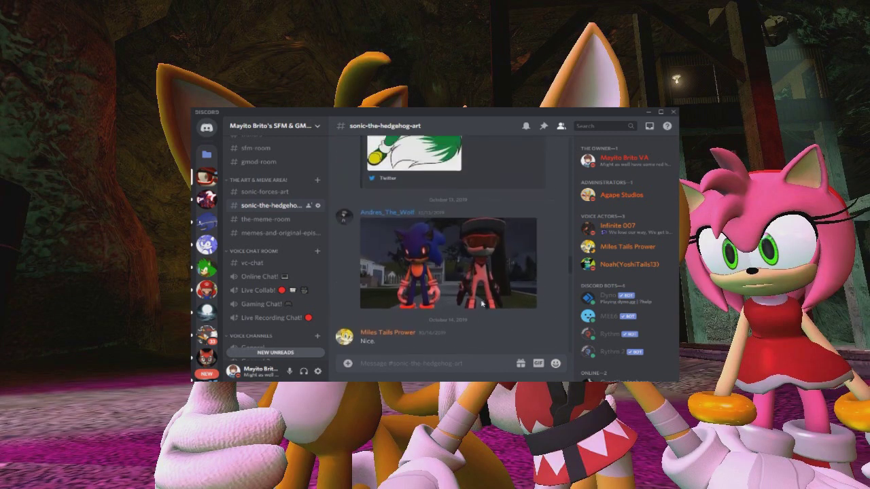
{"action": "scroll", "coordinate": [481, 304], "scroll_direction": "up", "scroll_amount": 5}
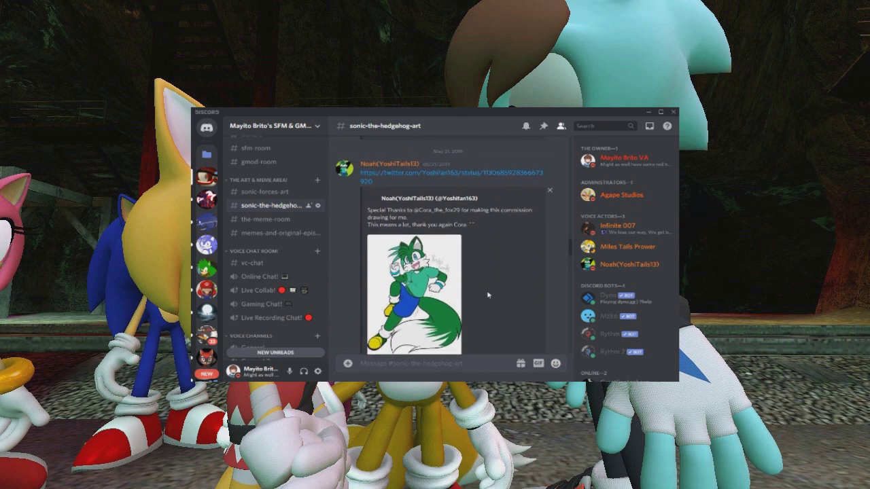
{"action": "scroll", "coordinate": [479, 289], "scroll_direction": "up", "scroll_amount": 5}
{"action": "scroll", "coordinate": [485, 269], "scroll_direction": "up", "scroll_amount": 4}
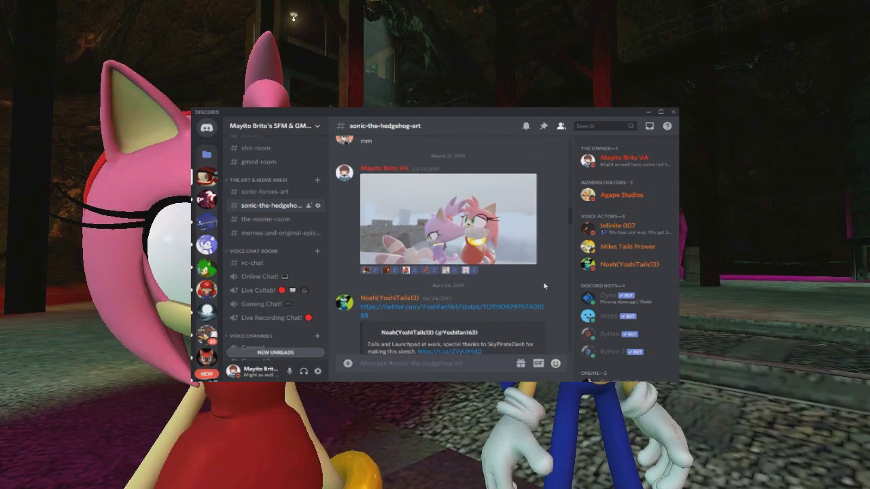
{"action": "scroll", "coordinate": [544, 286], "scroll_direction": "up", "scroll_amount": 5}
{"action": "scroll", "coordinate": [543, 286], "scroll_direction": "up", "scroll_amount": 6}
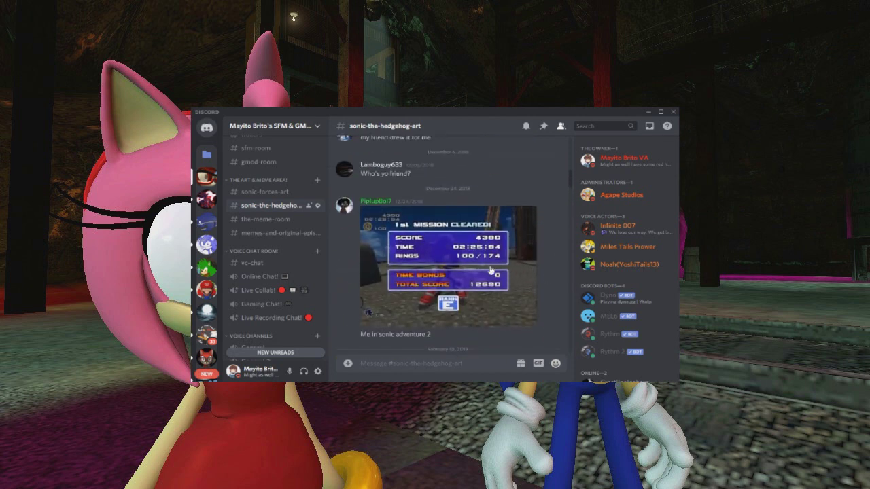
{"action": "scroll", "coordinate": [487, 272], "scroll_direction": "down", "scroll_amount": 4}
{"action": "scroll", "coordinate": [502, 273], "scroll_direction": "down", "scroll_amount": 12}
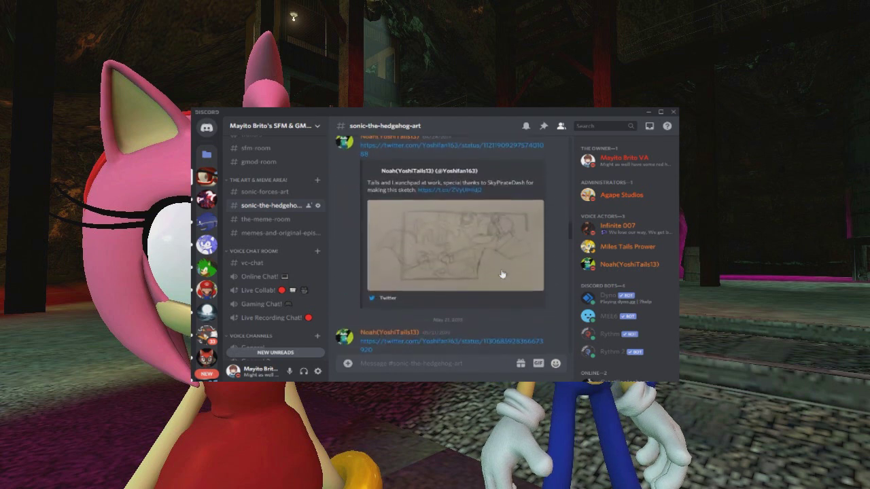
{"action": "scroll", "coordinate": [502, 274], "scroll_direction": "down", "scroll_amount": 6}
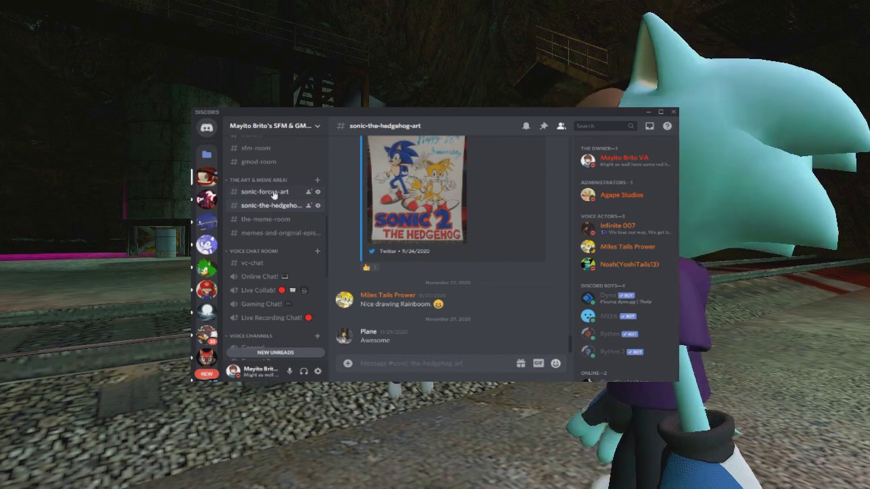
Open the sonic-forces-art channel, look through its artwork posts back to January 2019, and return to the newest post.
{"action": "left_click", "coordinate": [274, 194]}
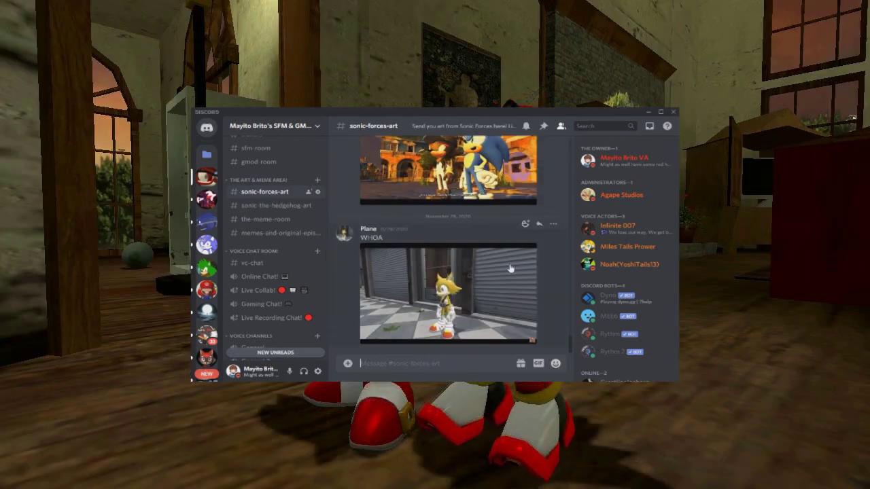
{"action": "scroll", "coordinate": [425, 281], "scroll_direction": "up", "scroll_amount": 5}
{"action": "scroll", "coordinate": [415, 284], "scroll_direction": "up", "scroll_amount": 8}
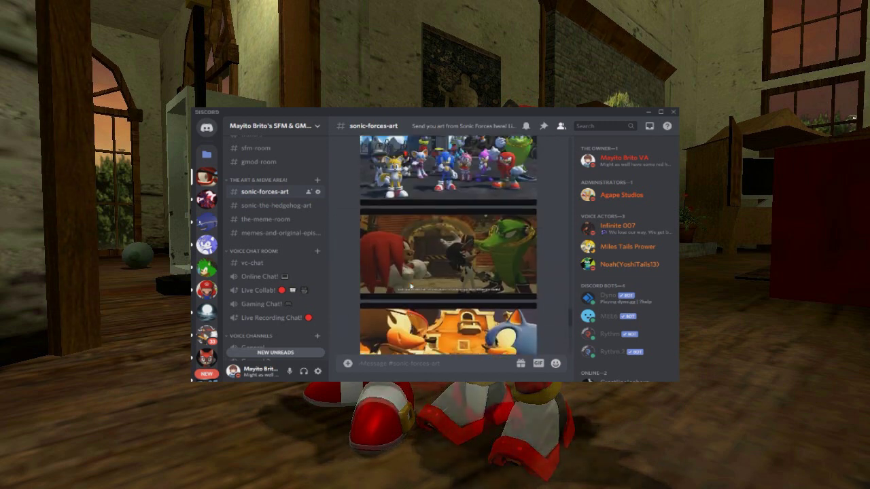
{"action": "scroll", "coordinate": [419, 281], "scroll_direction": "up", "scroll_amount": 8}
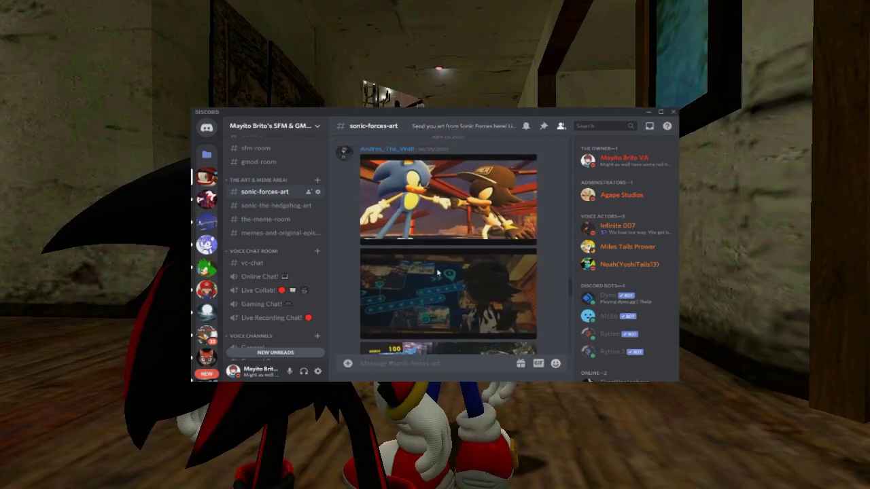
{"action": "scroll", "coordinate": [487, 271], "scroll_direction": "up", "scroll_amount": 8}
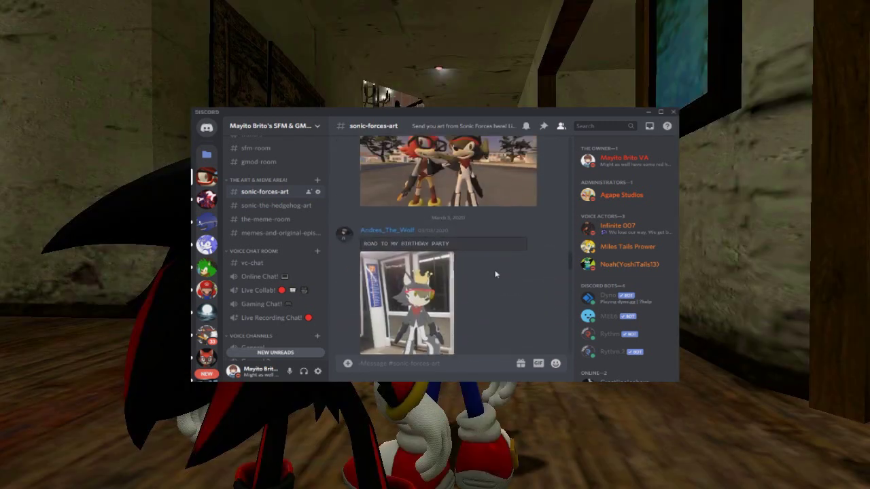
{"action": "scroll", "coordinate": [464, 264], "scroll_direction": "up", "scroll_amount": 8}
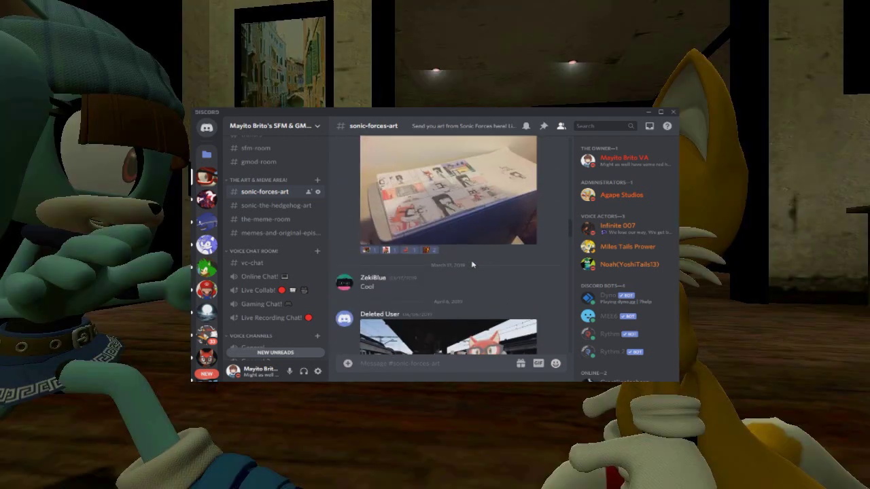
{"action": "scroll", "coordinate": [479, 268], "scroll_direction": "up", "scroll_amount": 8}
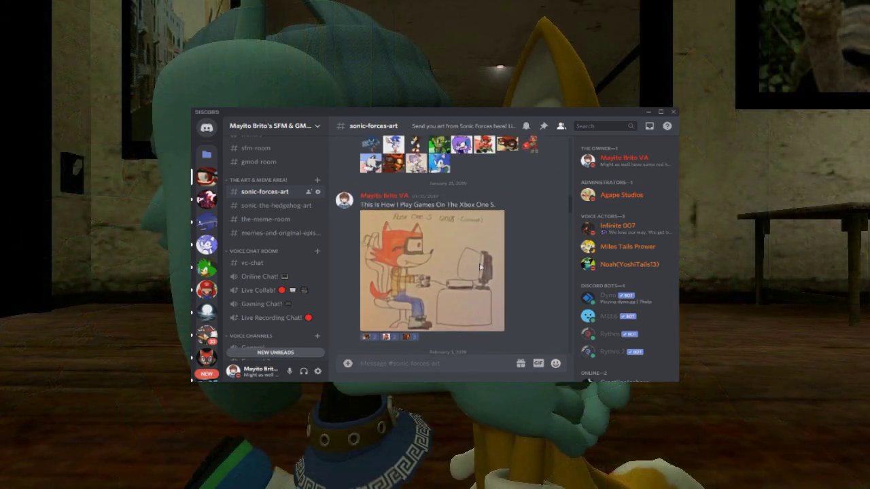
{"action": "scroll", "coordinate": [479, 267], "scroll_direction": "down", "scroll_amount": 20}
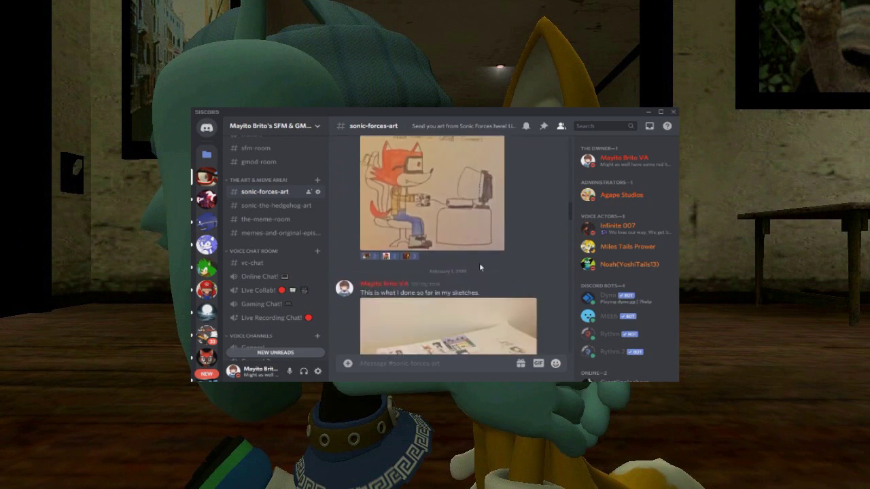
{"action": "scroll", "coordinate": [479, 265], "scroll_direction": "down", "scroll_amount": 15}
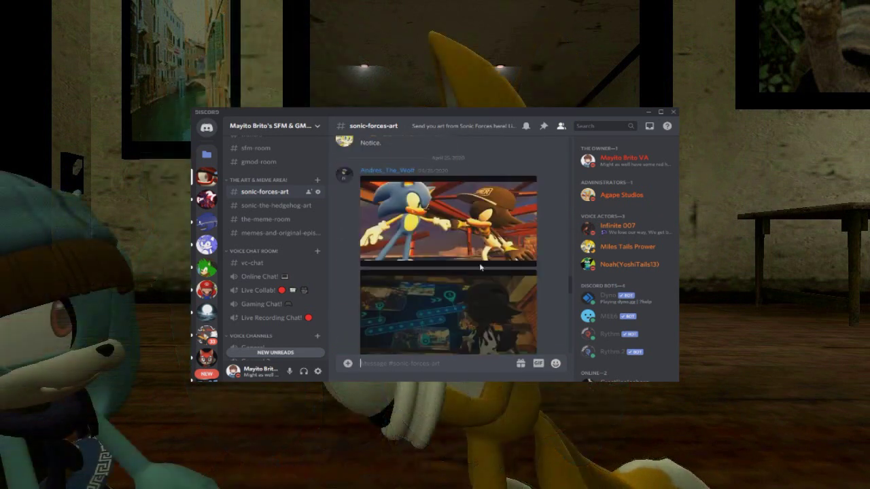
{"action": "scroll", "coordinate": [480, 267], "scroll_direction": "down", "scroll_amount": 3}
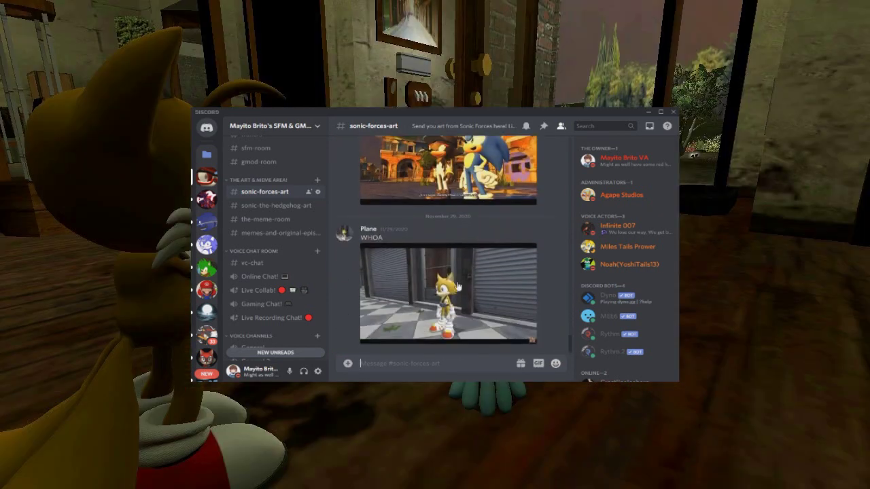